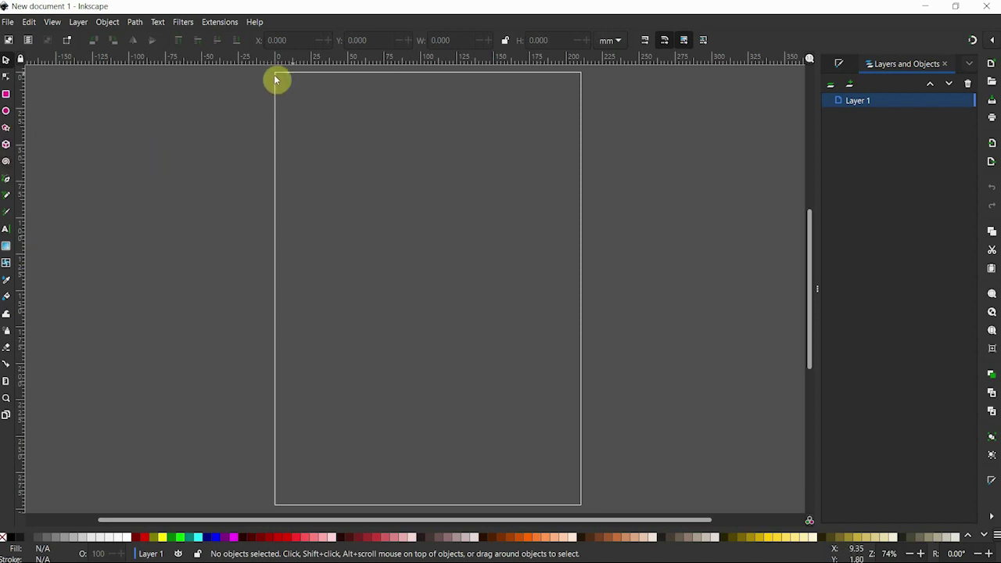
Open the document properties and dock their dialog together with Layers and Objects
click(9, 24)
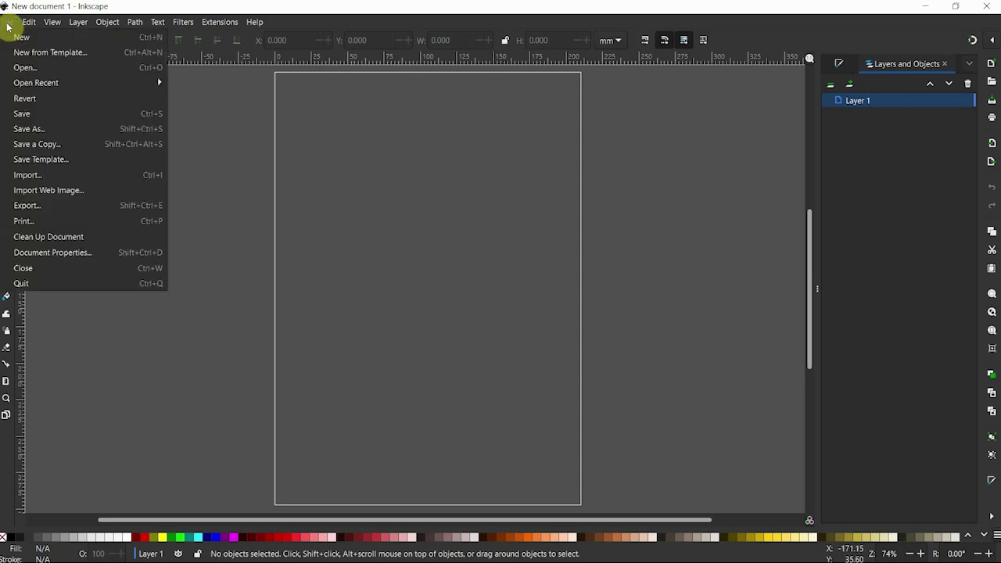
click(43, 258)
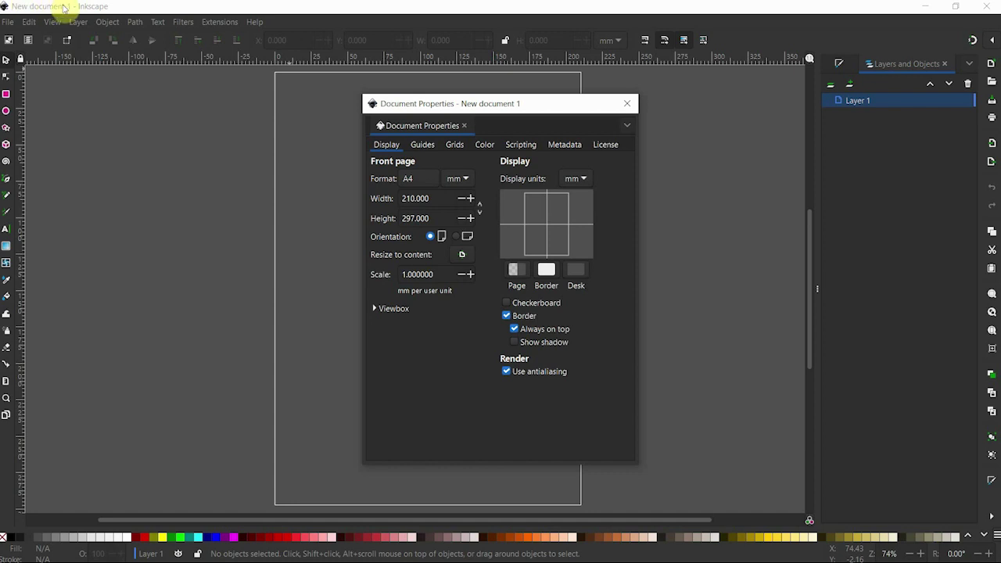
drag(409, 128, 866, 61)
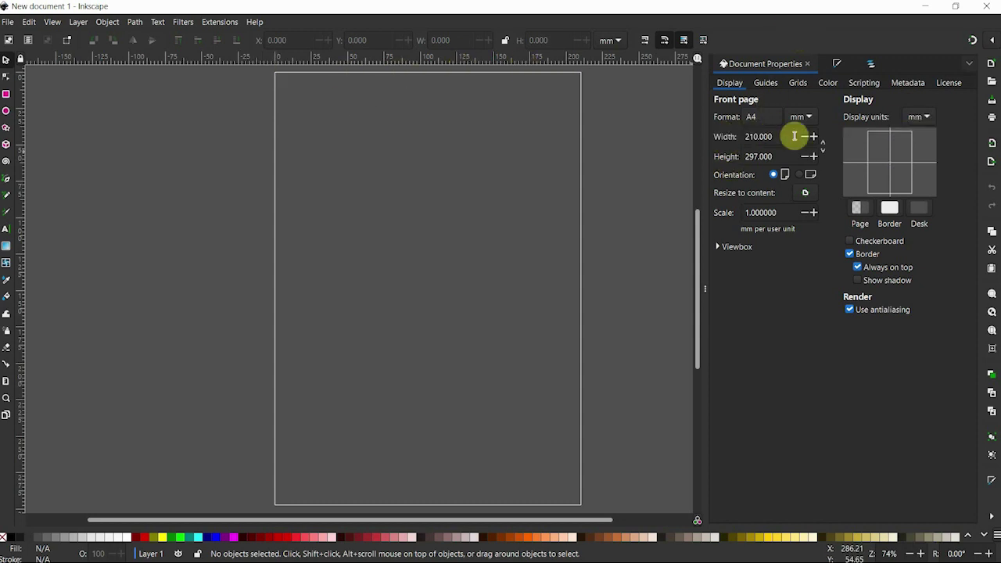
Examine the preset page formats available for the document, from paper sizes to business cards and video sizes, without choosing one
click(759, 120)
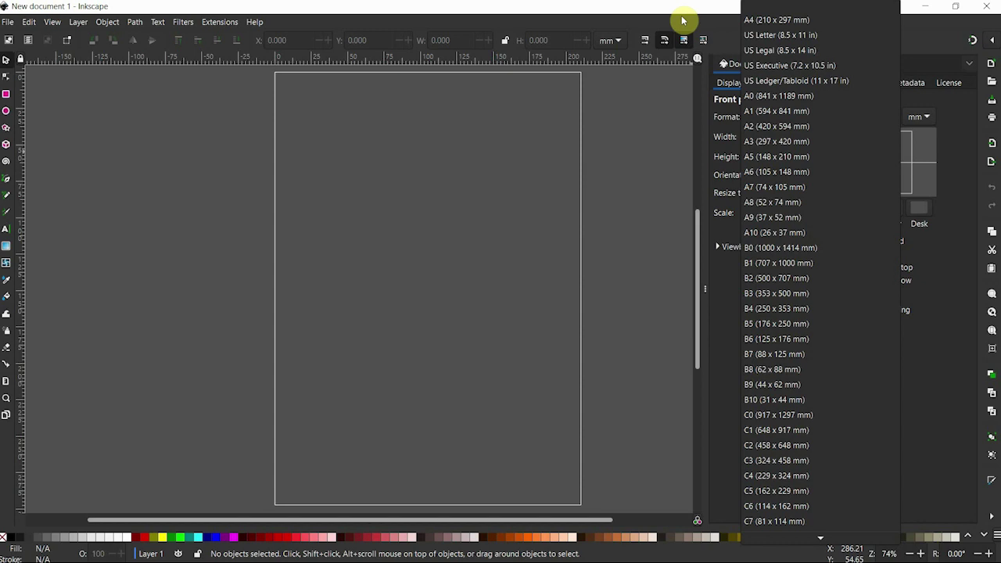
scroll(800, 184, down, 3)
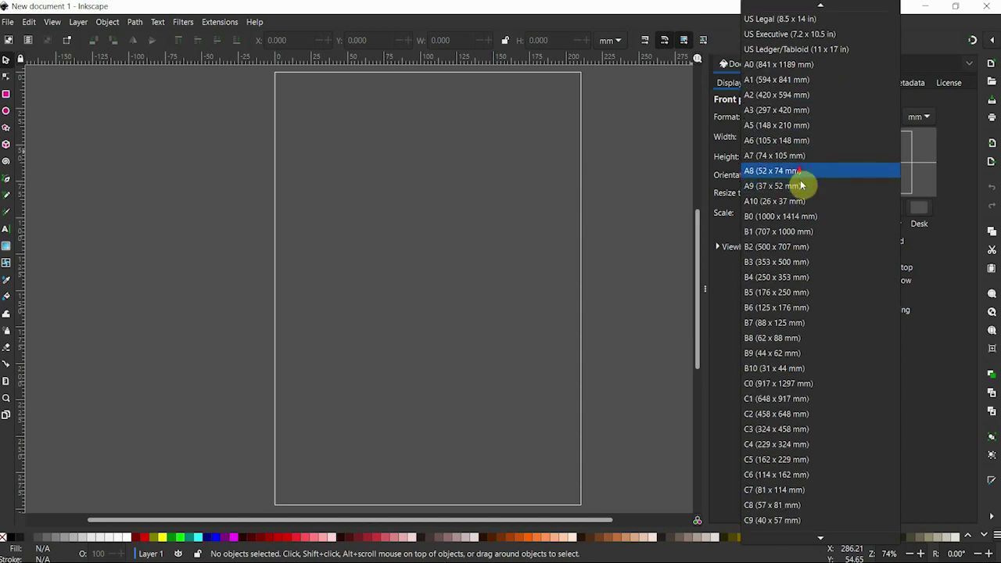
scroll(794, 185, down, 7)
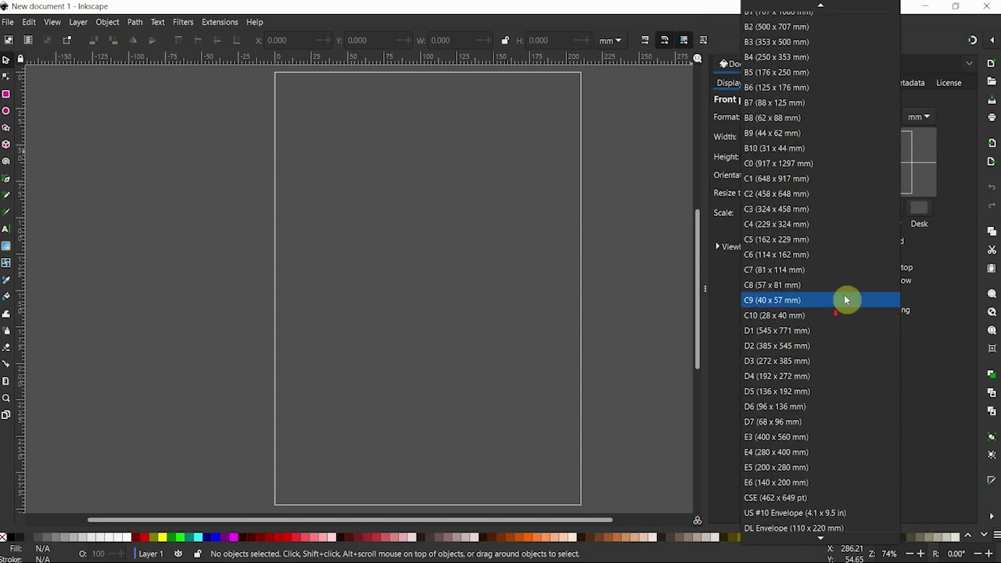
scroll(798, 375, down, 7)
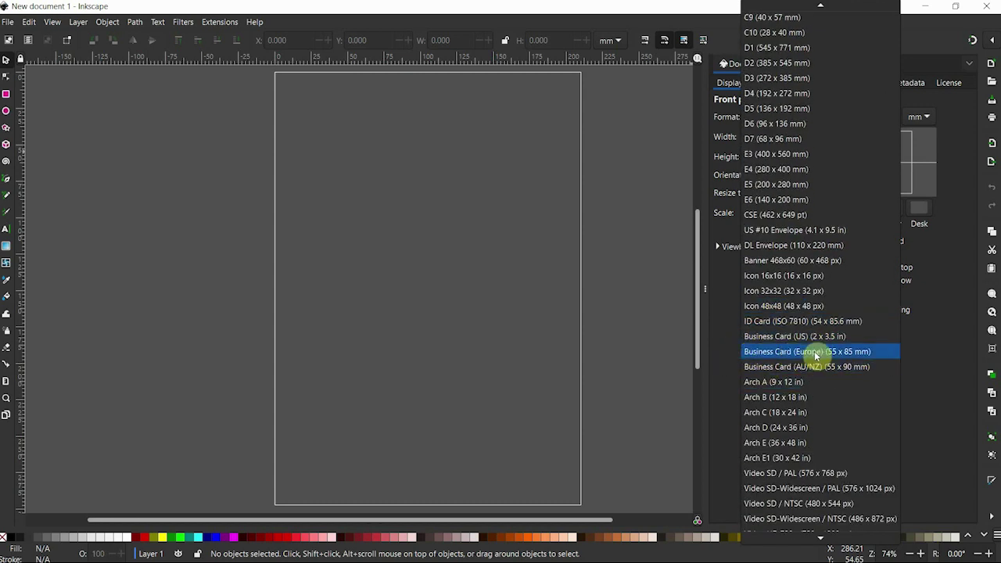
scroll(806, 351, down, 1)
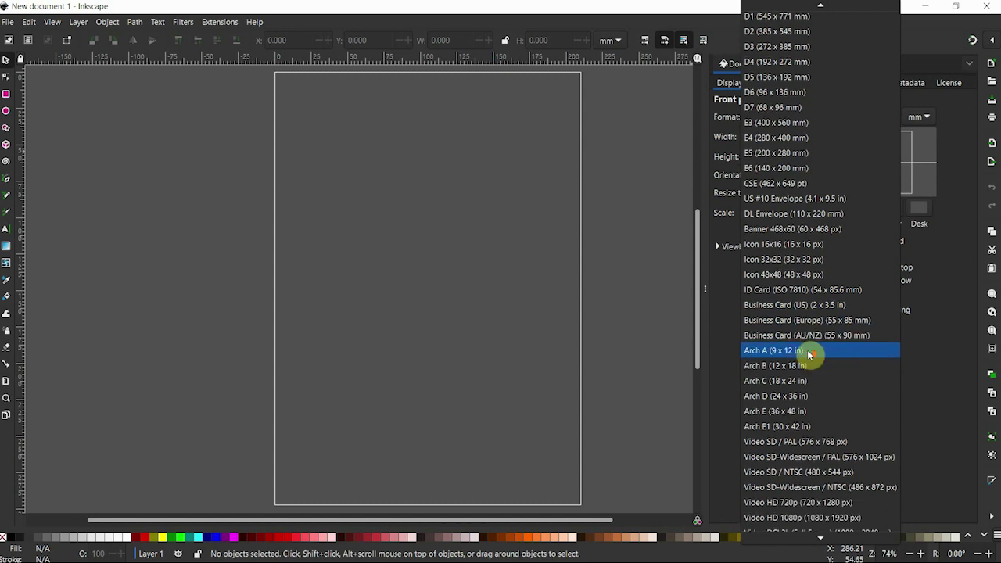
scroll(804, 350, down, 1)
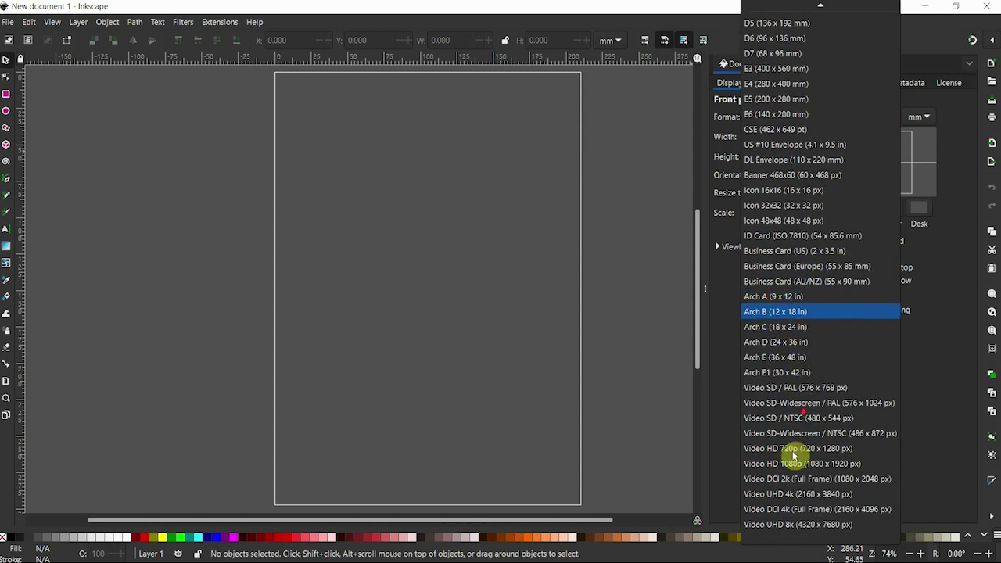
scroll(762, 235, up, 4)
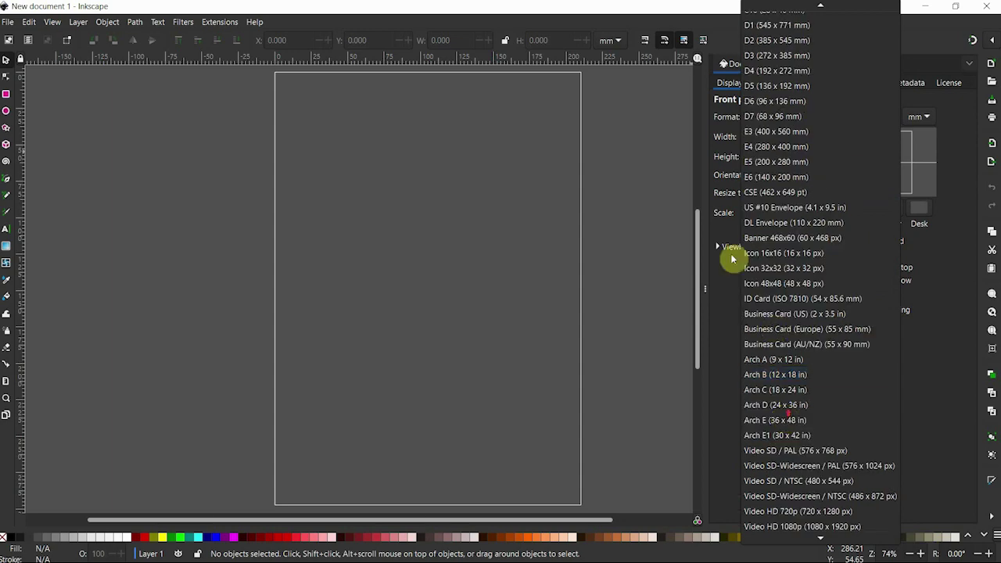
scroll(761, 149, up, 6)
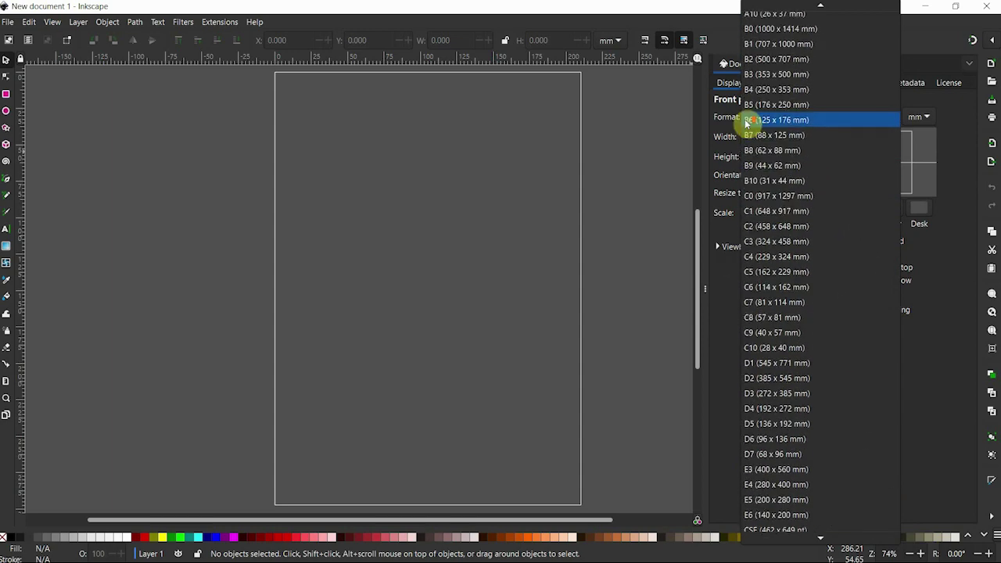
scroll(783, 121, up, 4)
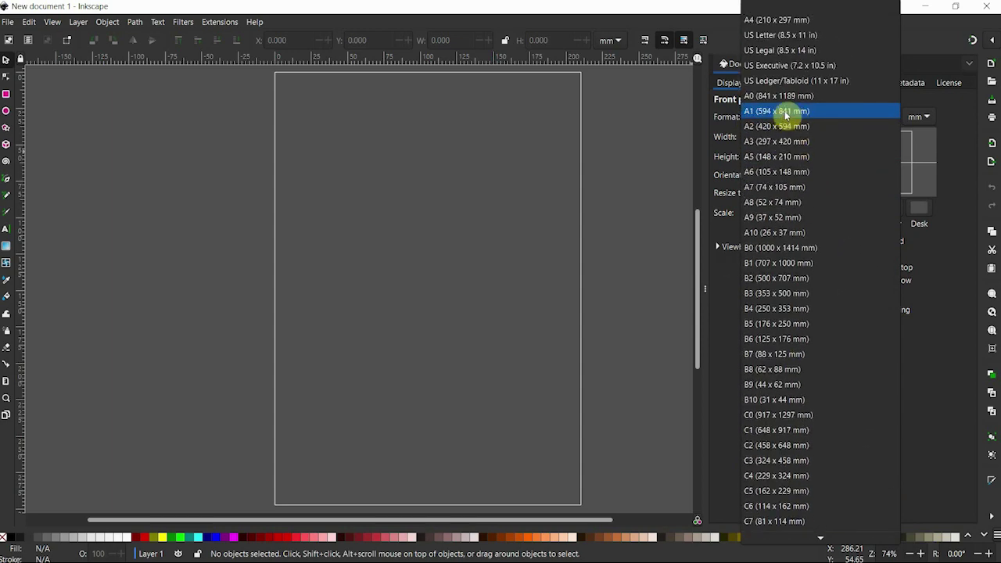
click(911, 69)
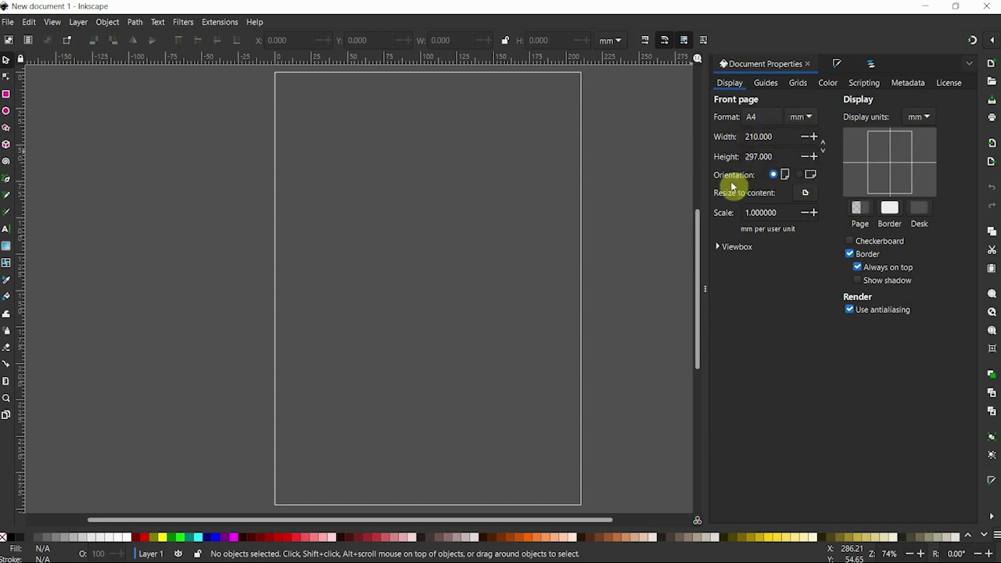
Set both the display units and the page format units of the document to px
click(918, 119)
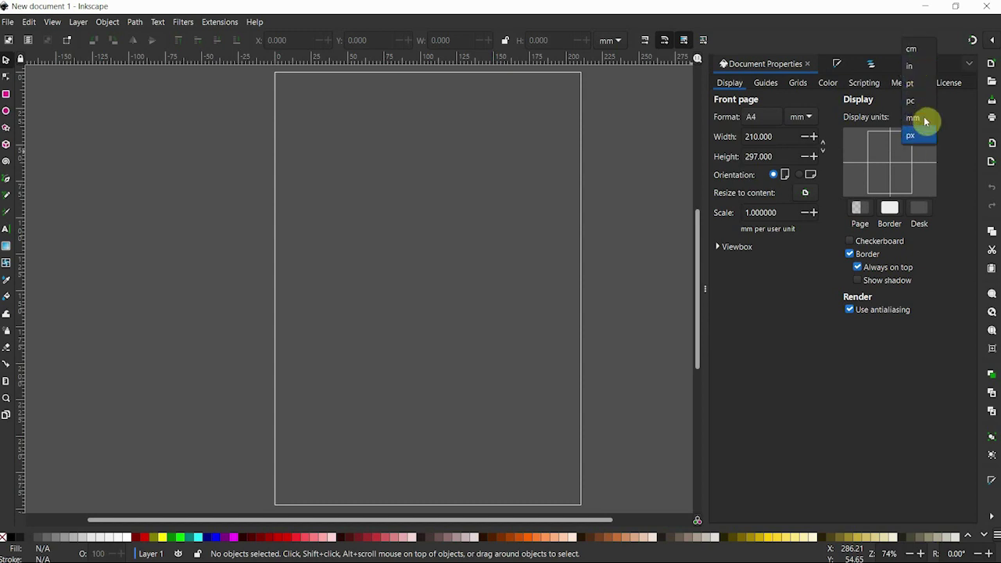
click(911, 135)
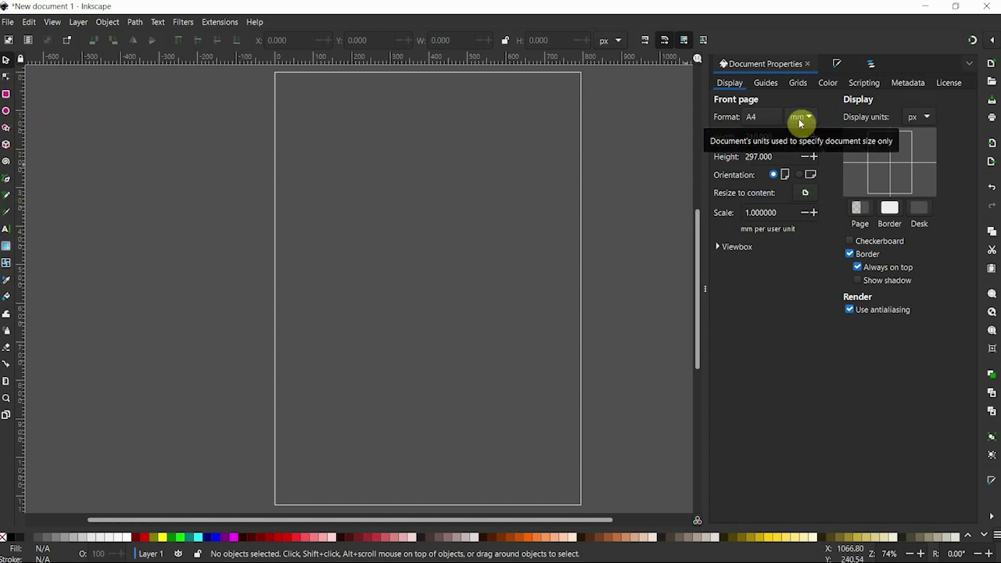
click(800, 121)
click(796, 135)
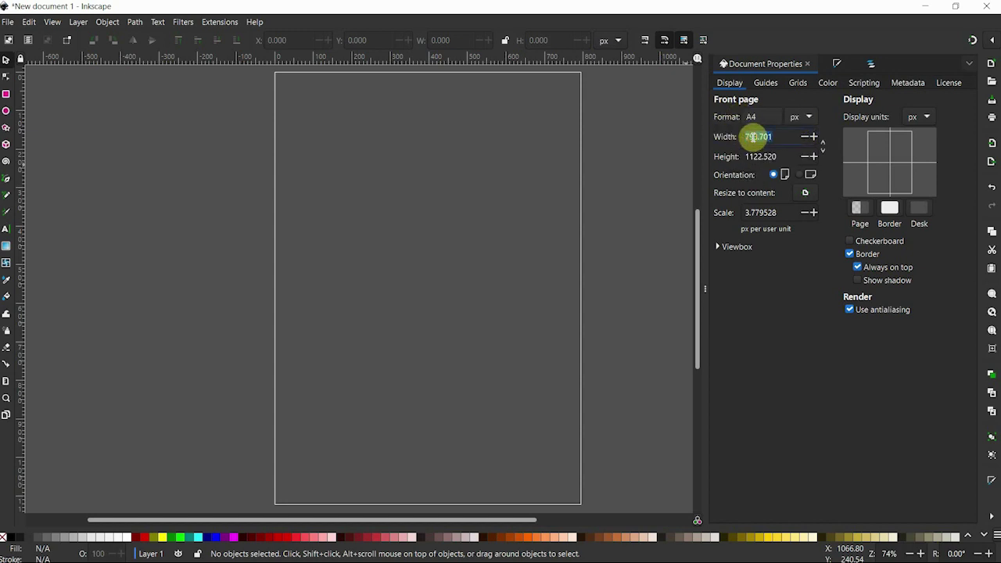
Set the page size to 1920 px wide by 1080 px high and fit the page in view
text(1920)
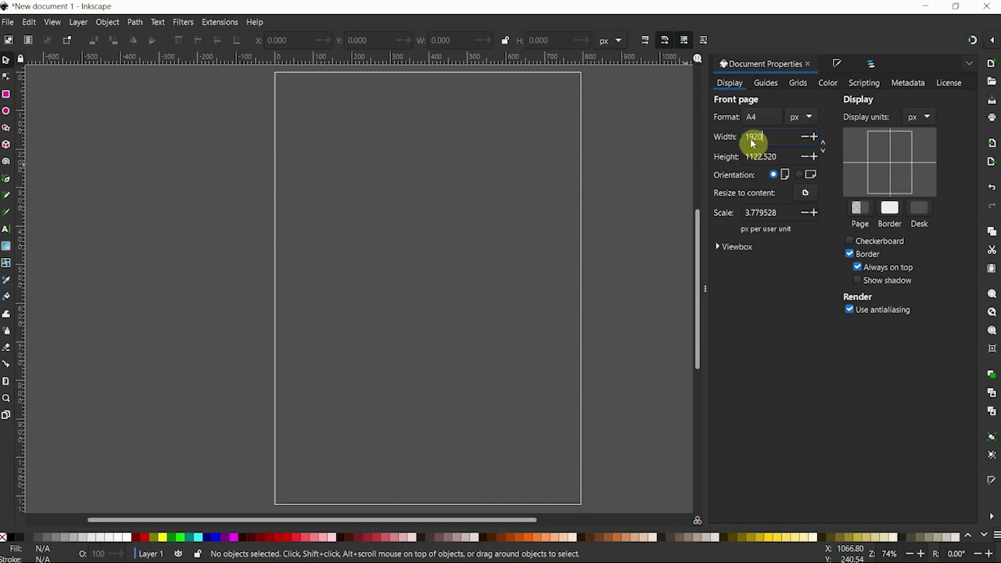
key(Tab)
text(10)
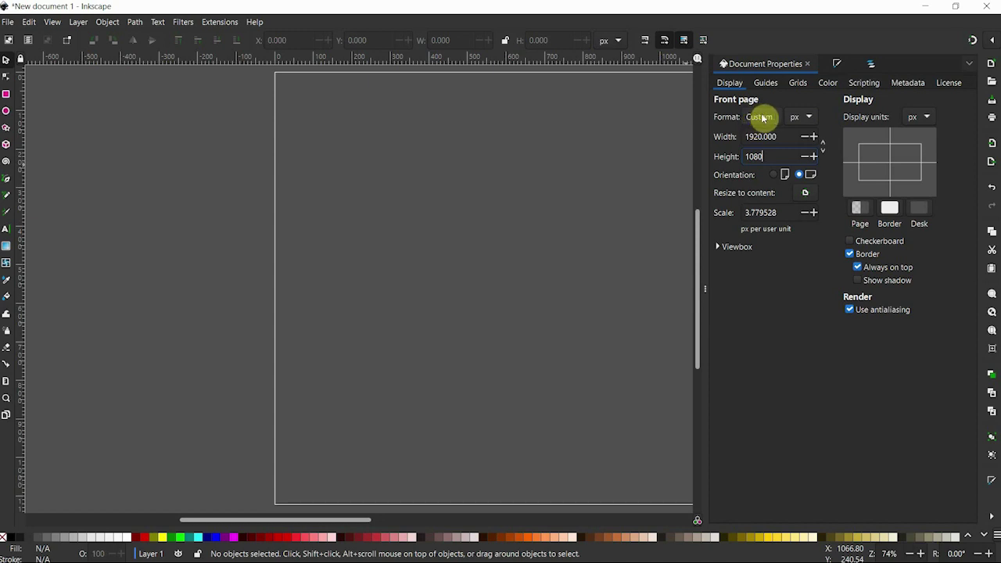
click(428, 249)
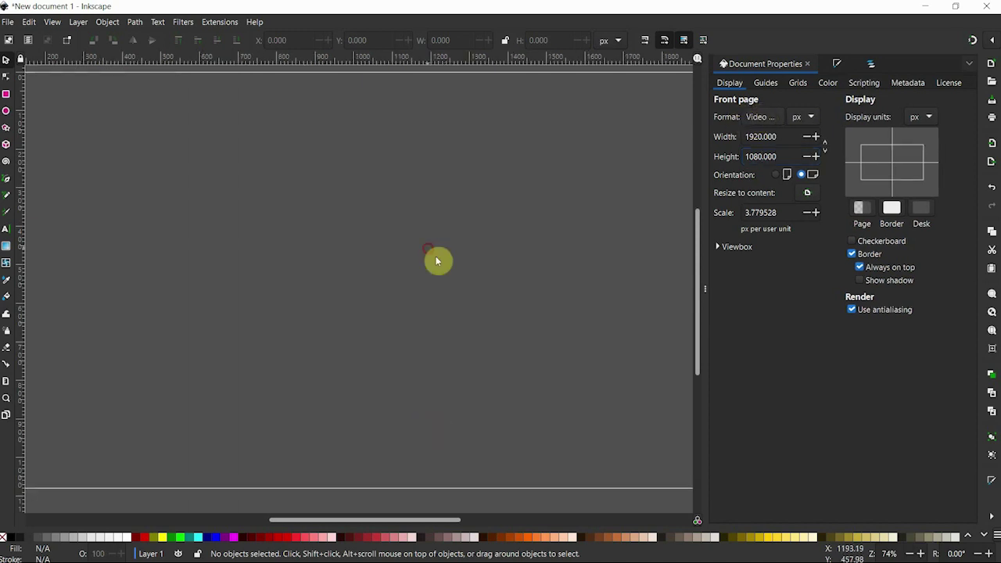
key(5)
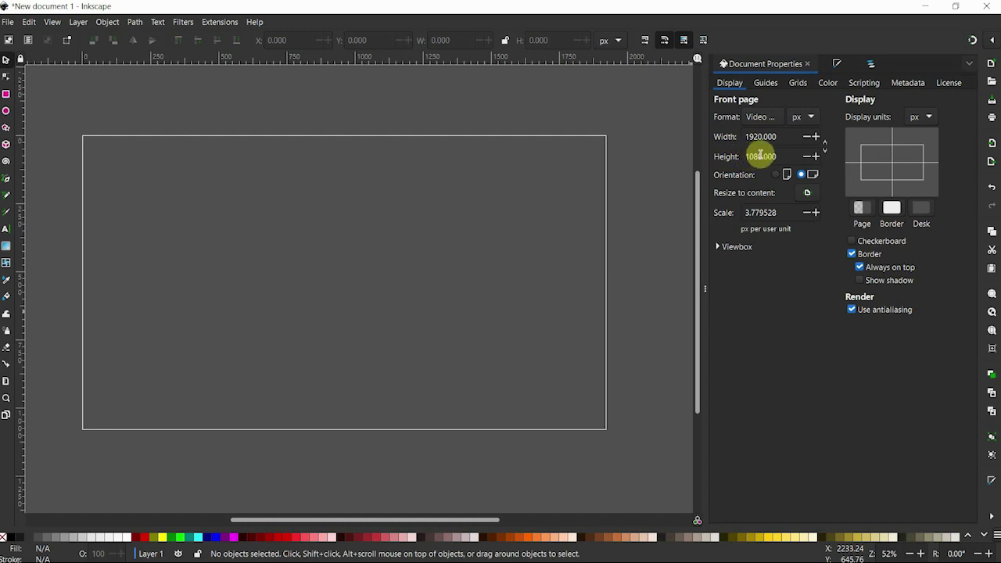
Switch the page orientation to portrait and return it to landscape
click(783, 174)
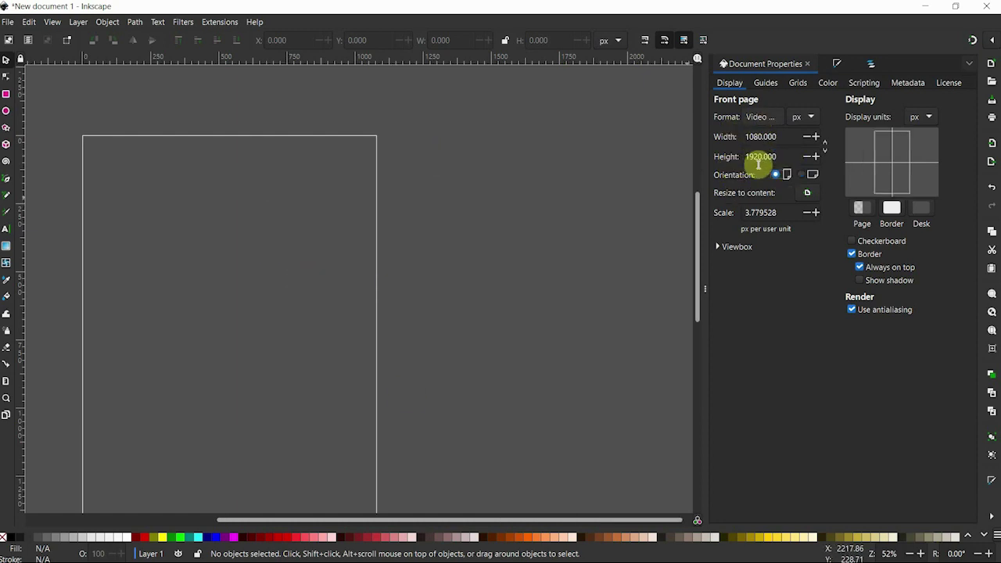
click(801, 174)
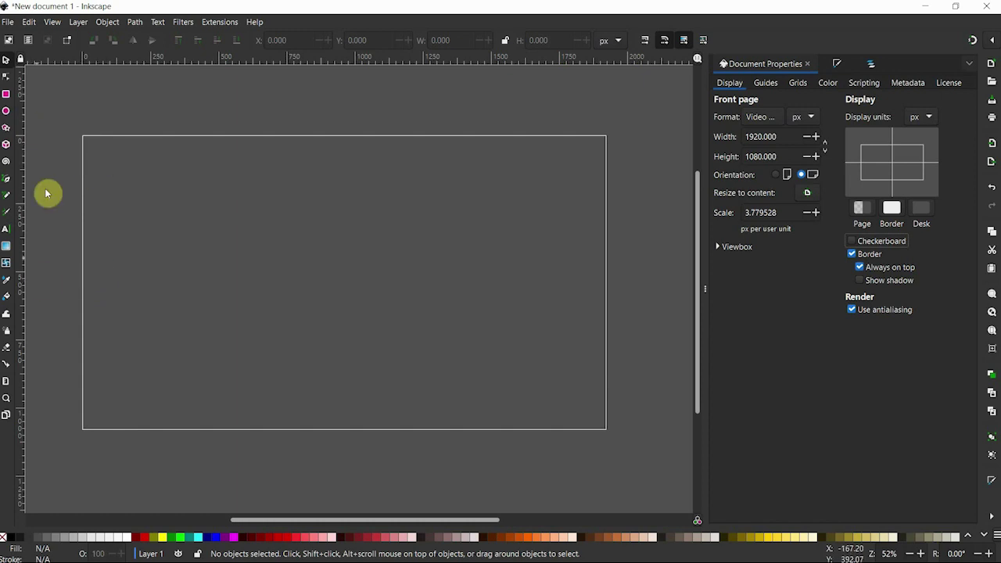
Turn on the checkerboard background for the canvas and expand the viewbox settings
click(855, 247)
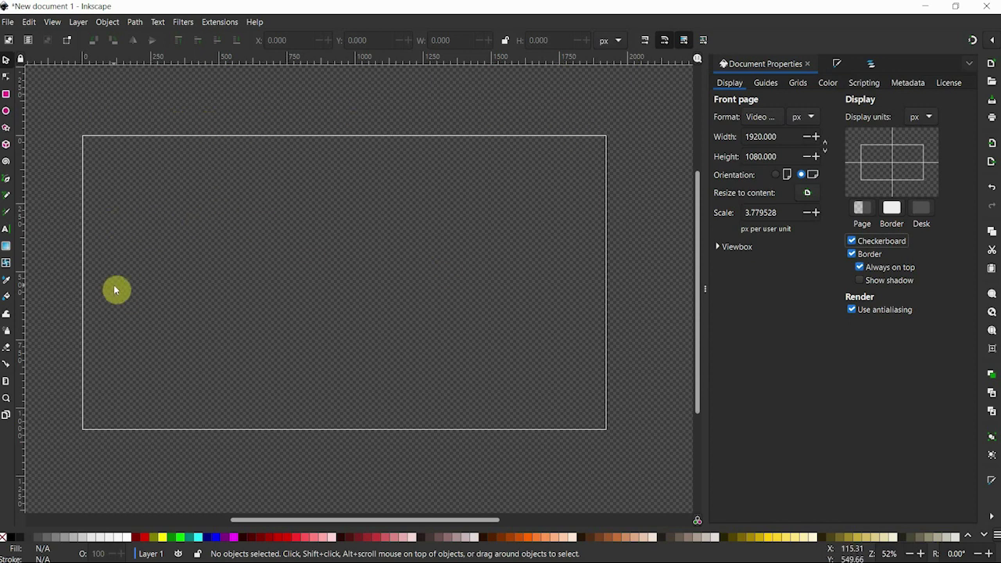
click(731, 246)
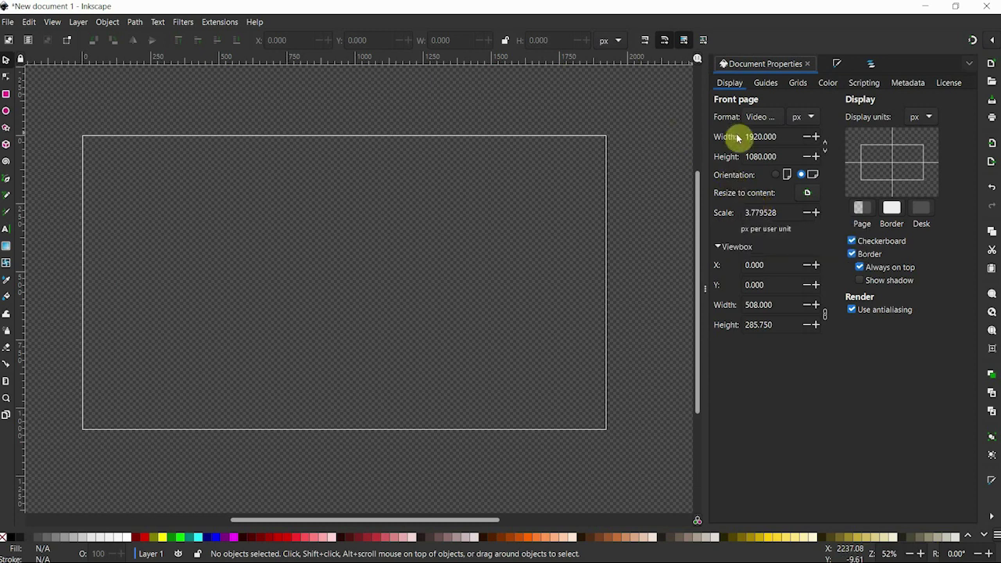
Open the guide settings and place a vertical guide about 200 px from the page's left edge
click(768, 83)
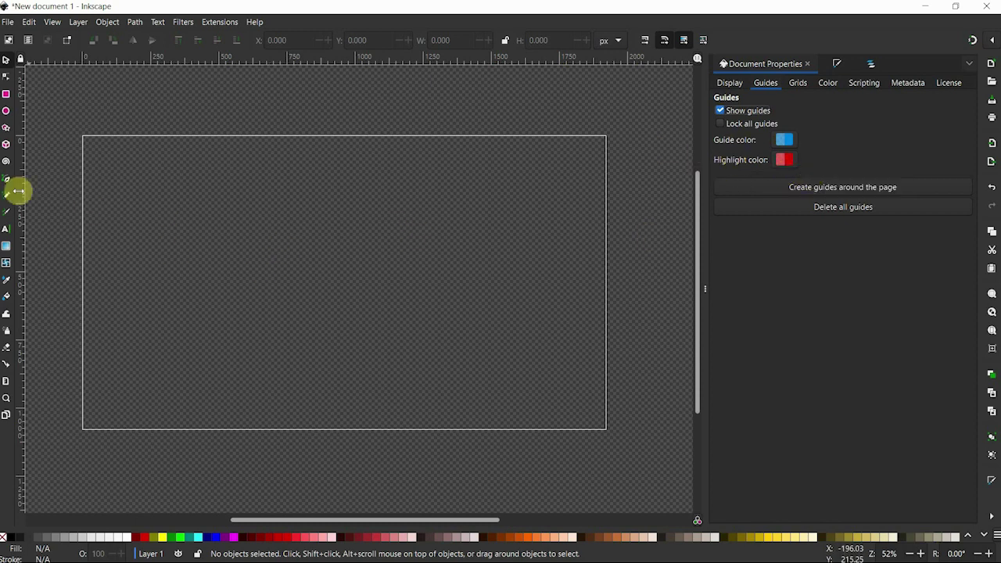
drag(22, 191, 242, 195)
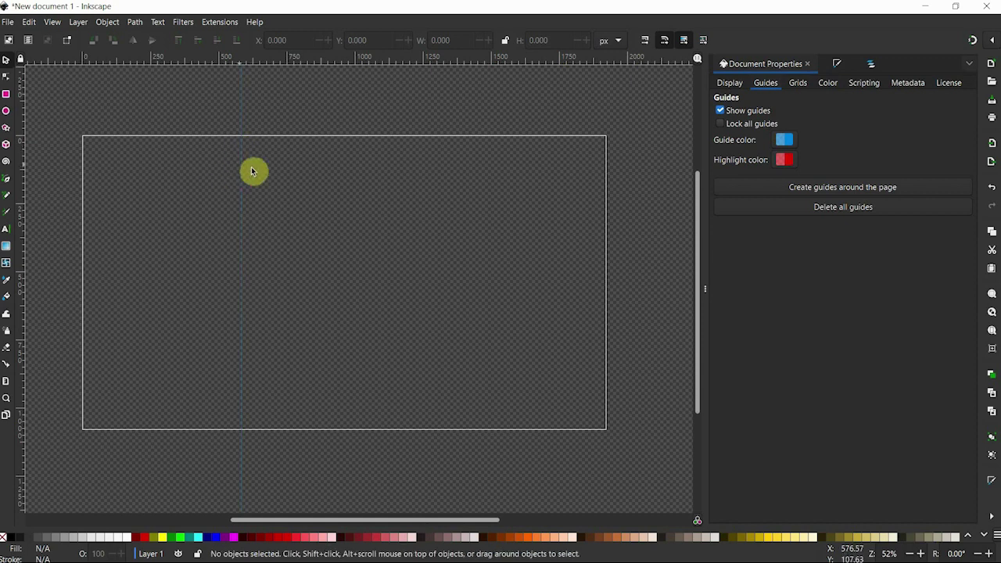
drag(243, 166, 139, 152)
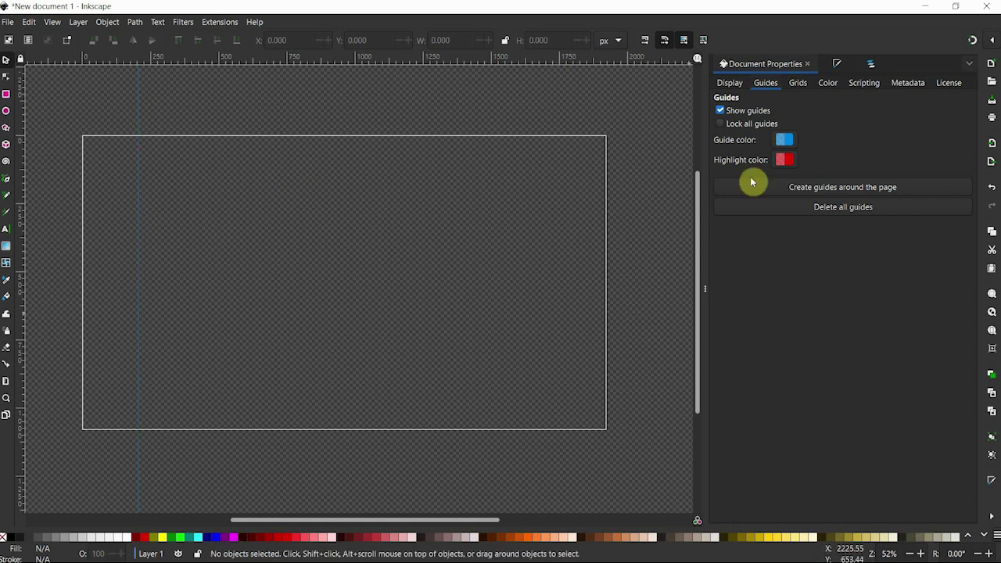
View the guide line colour settings and close them without changing the colour
click(783, 140)
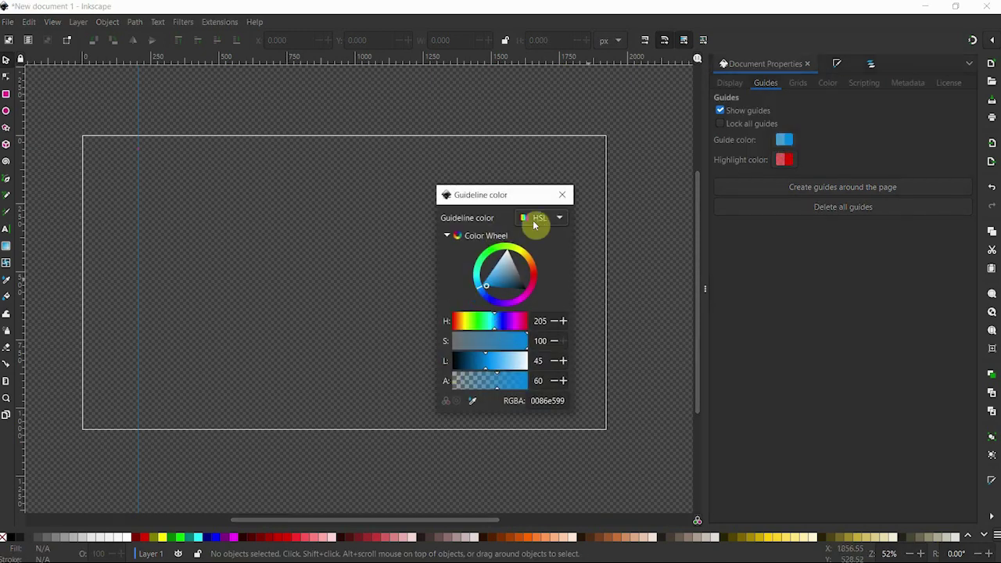
click(561, 194)
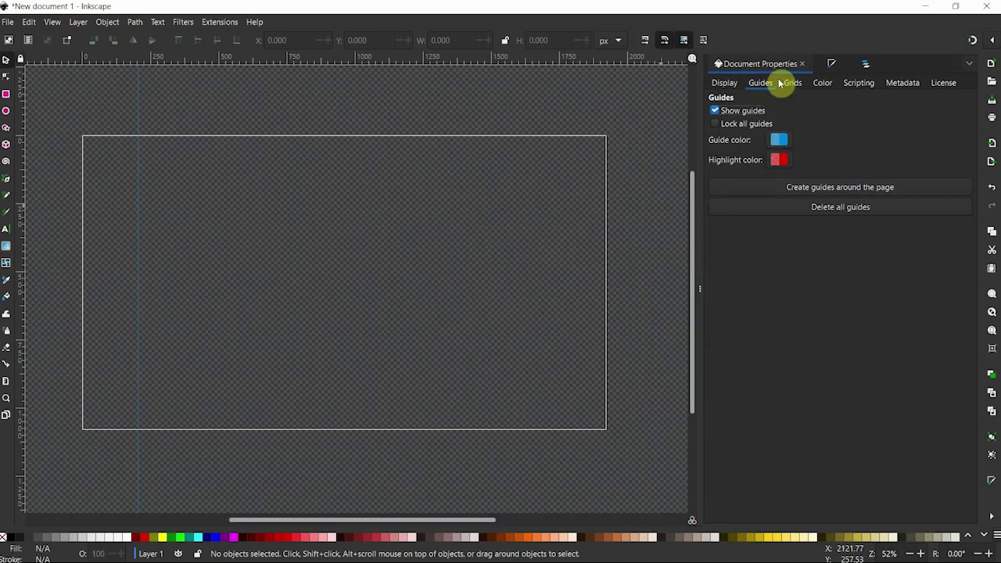
Turn off the checkerboard background in the document's display settings
click(787, 82)
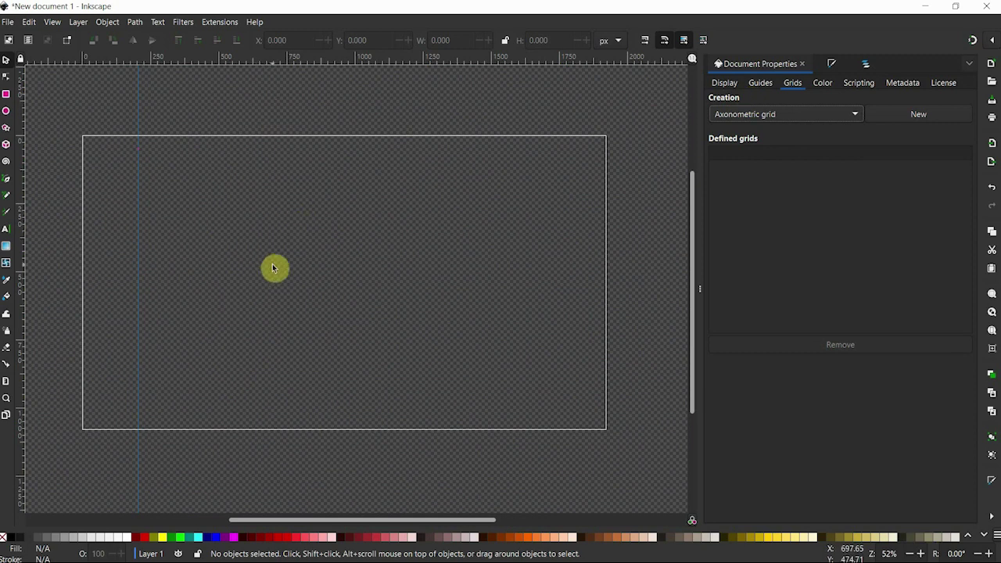
click(726, 83)
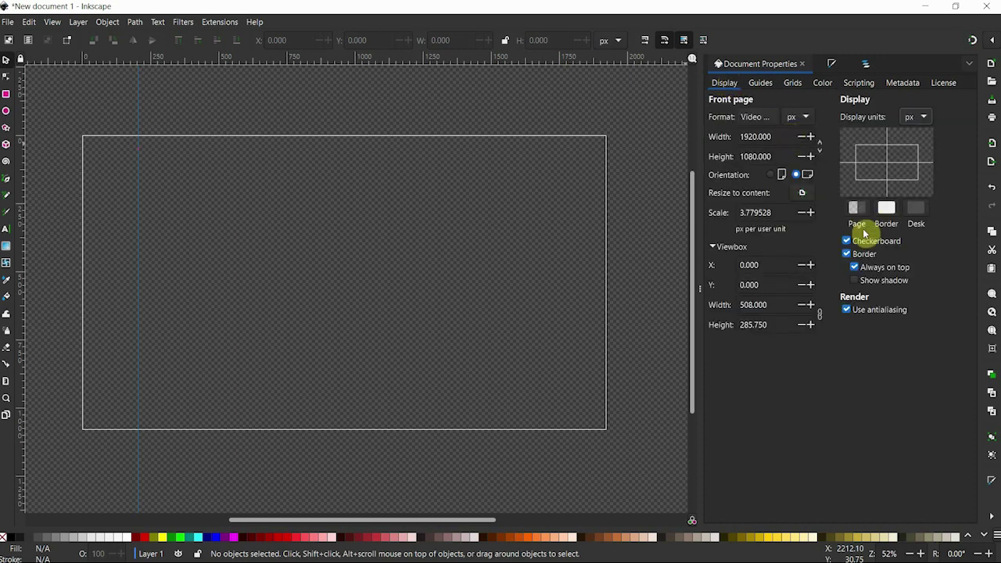
click(847, 242)
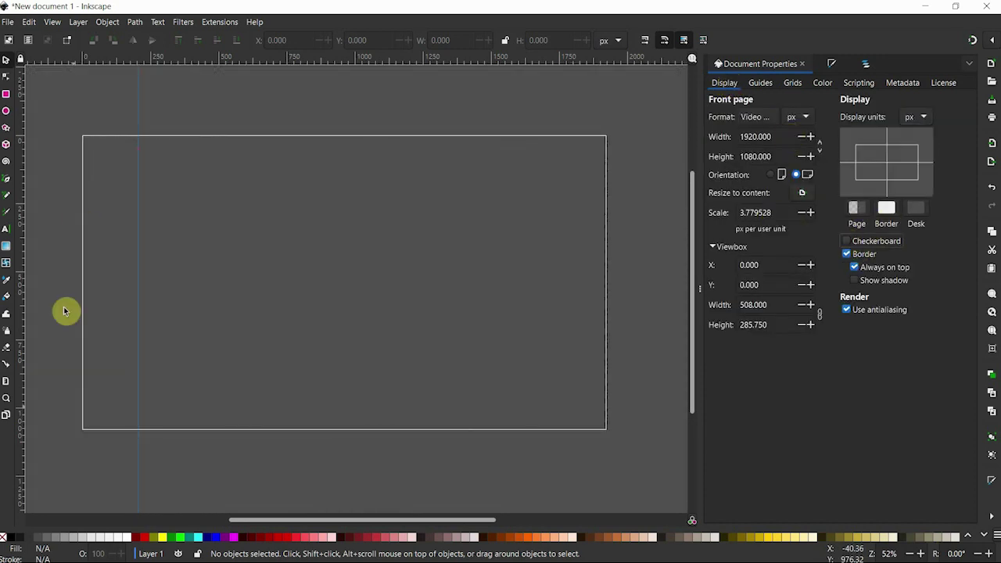
Create a new rectangular grid for the document
click(792, 86)
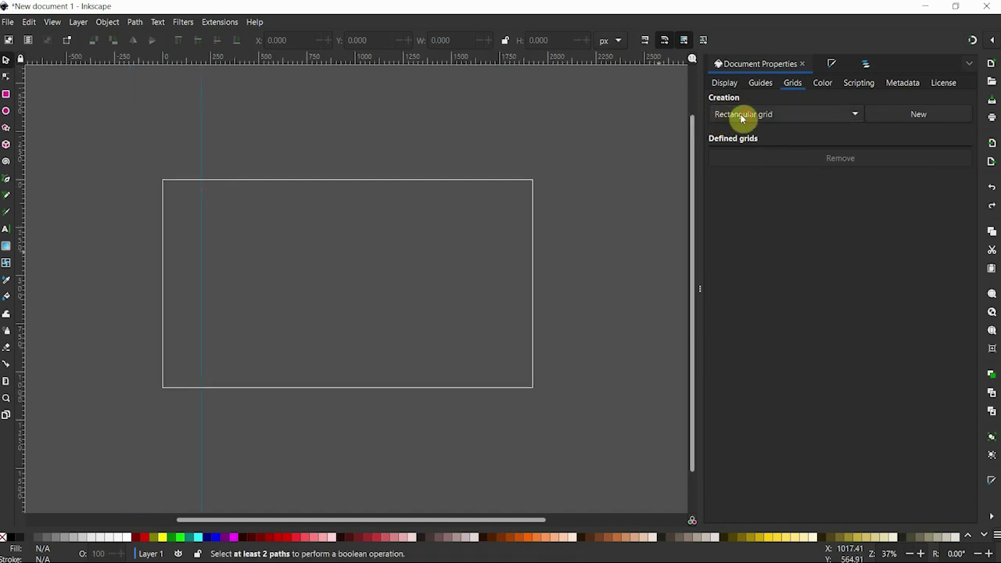
click(740, 118)
click(743, 117)
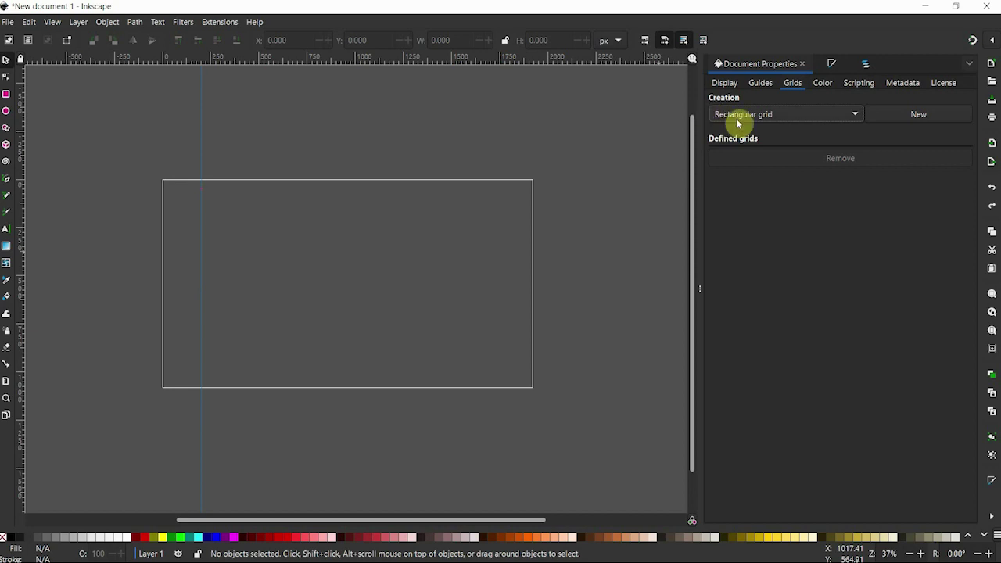
click(886, 119)
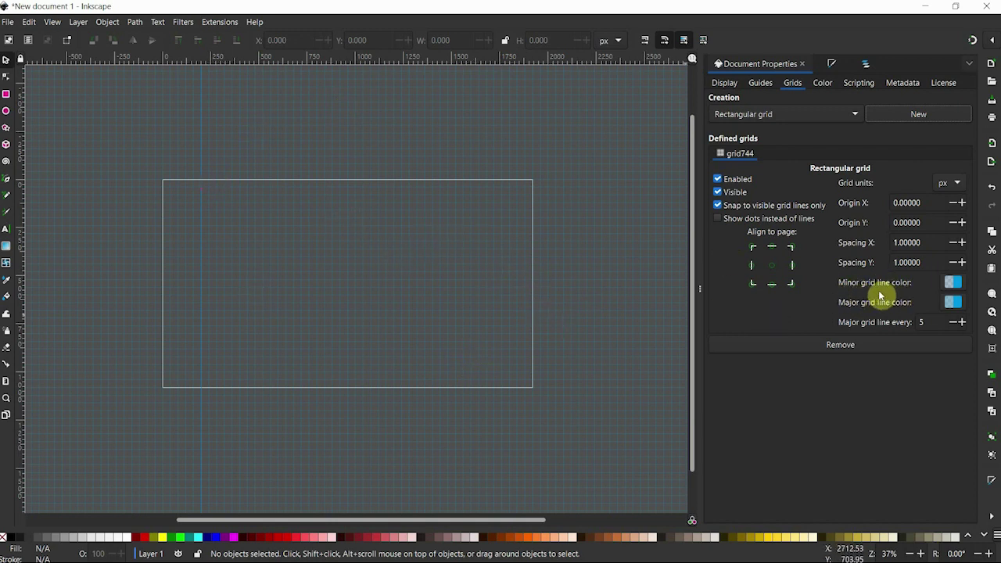
Change the major grid line colour to a pale pink, RGBA ffc6d24d
key(plus)
key(plus)
key(plus)
key(plus)
key(plus)
key(plus)
key(plus)
key(plus)
key(plus)
key(plus)
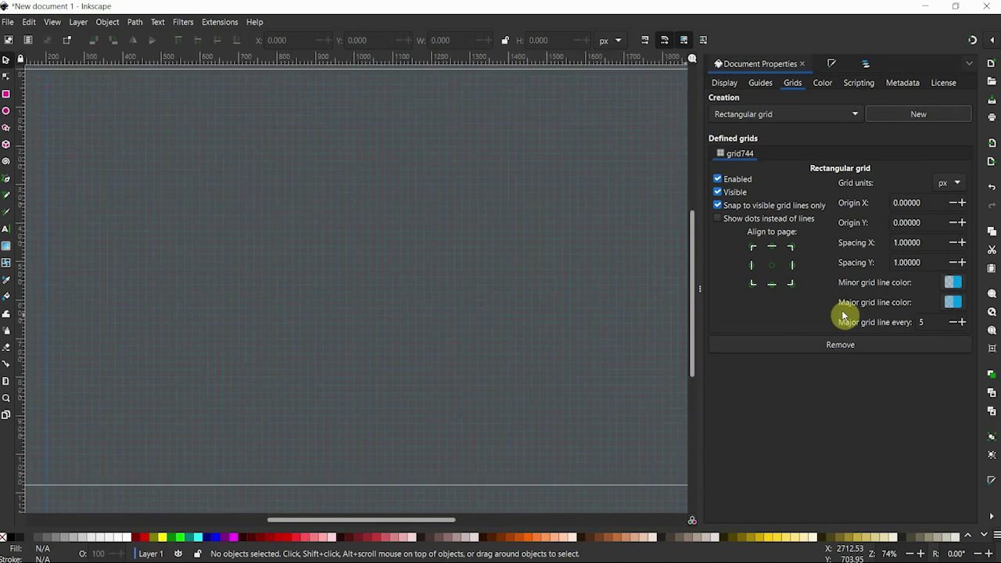
key(plus)
key(plus)
key(plus)
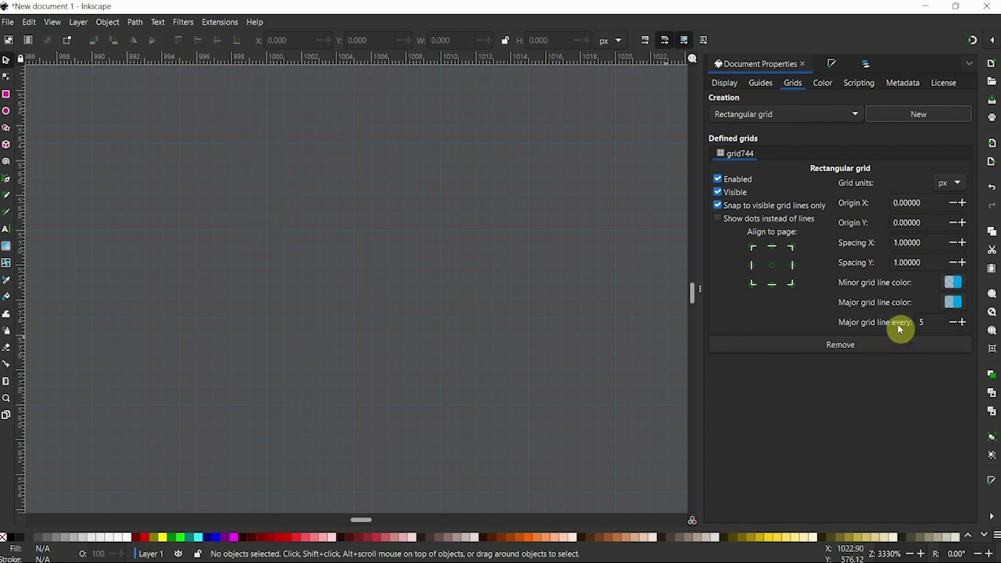
click(951, 304)
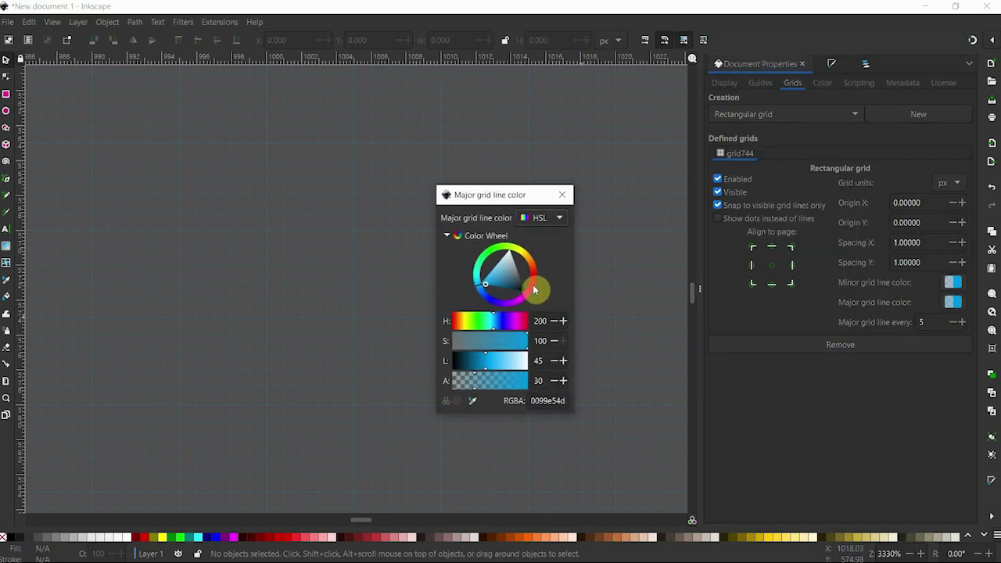
drag(533, 289, 532, 282)
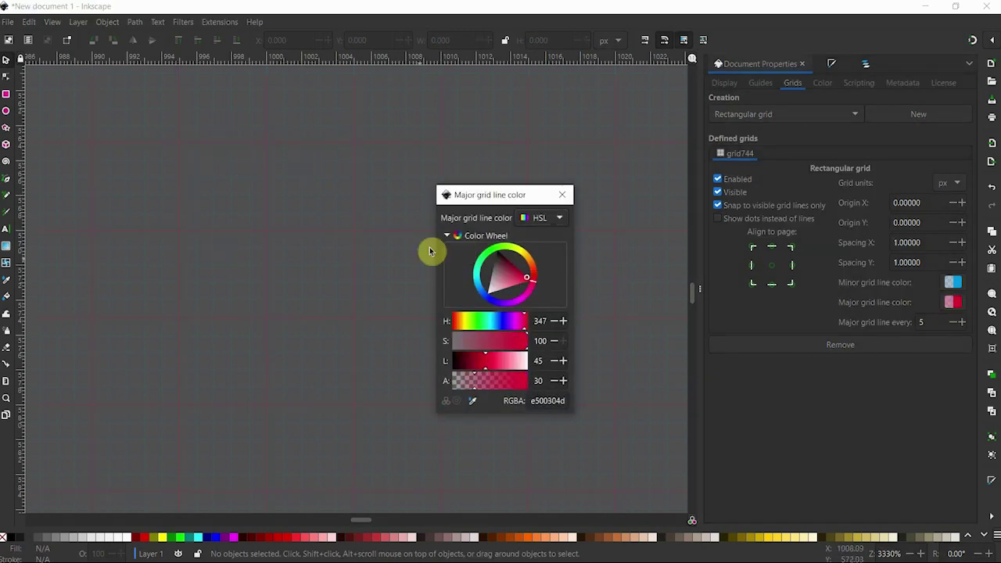
drag(508, 360, 521, 360)
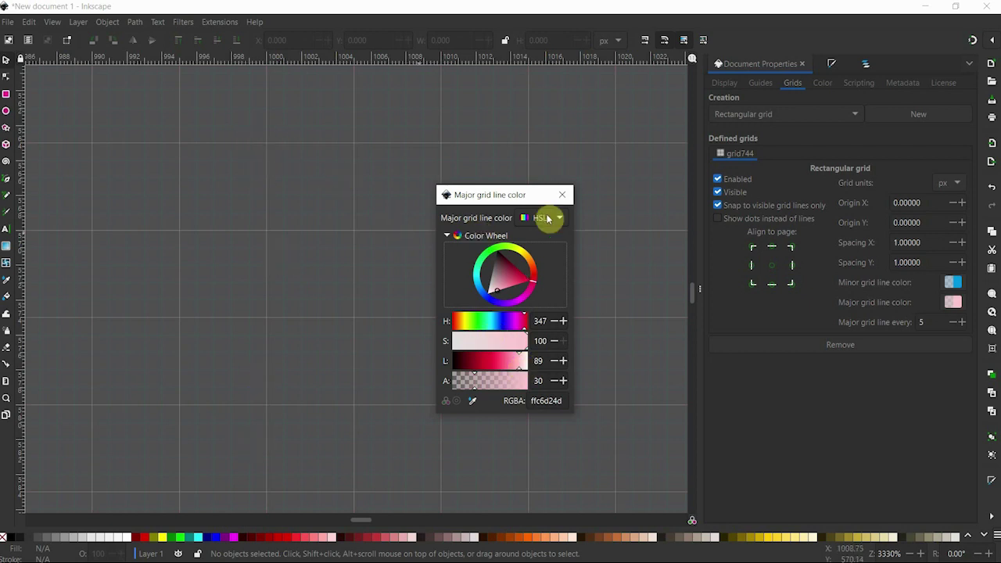
click(561, 195)
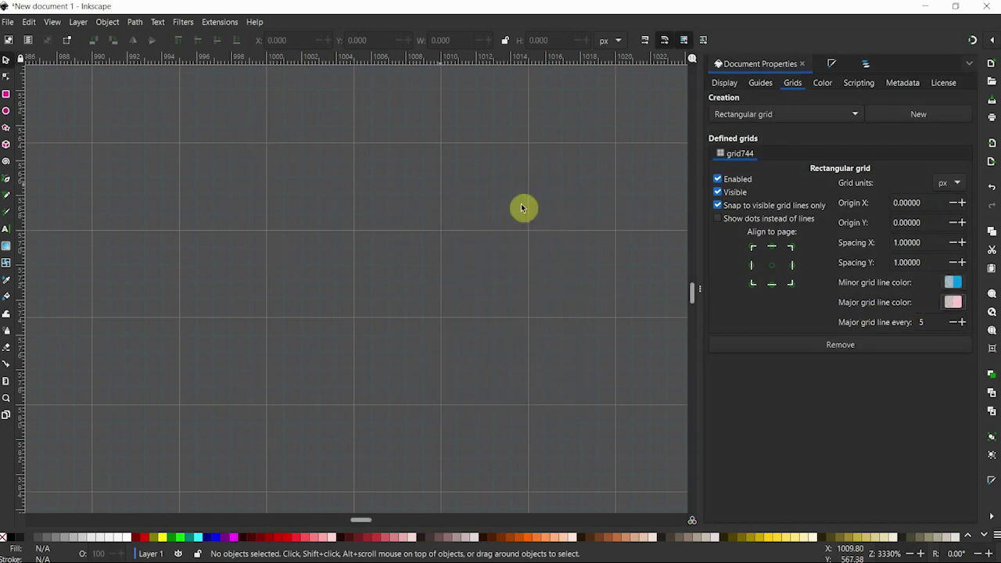
Change the minor grid line colour to white with 15% opacity, RGBA ffffff26
click(953, 283)
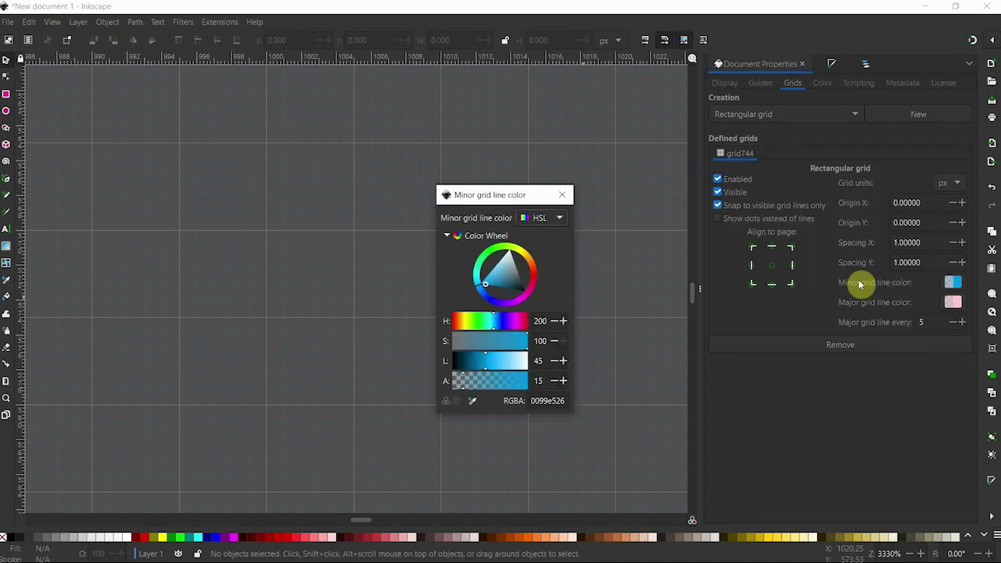
drag(479, 360, 405, 368)
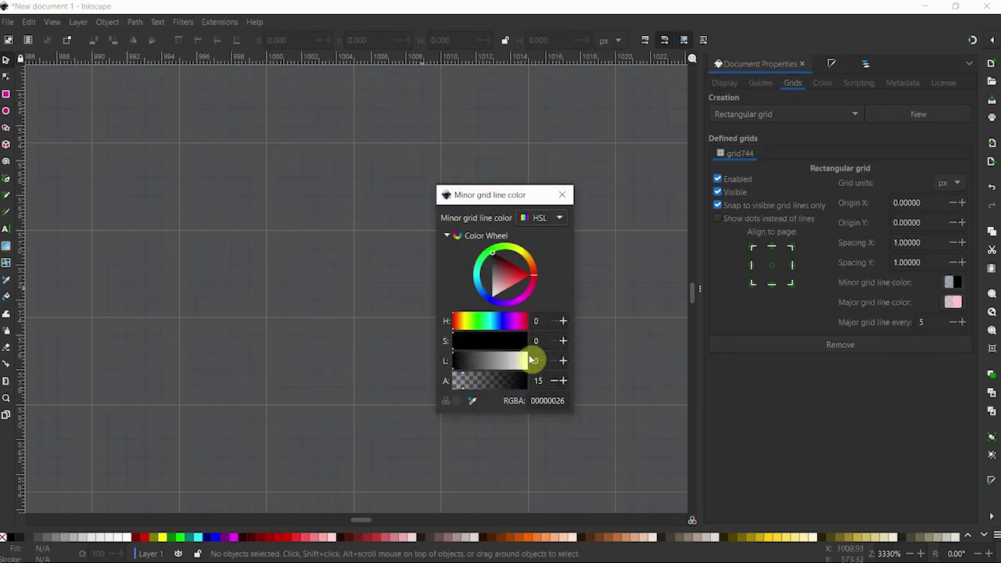
drag(497, 361, 548, 352)
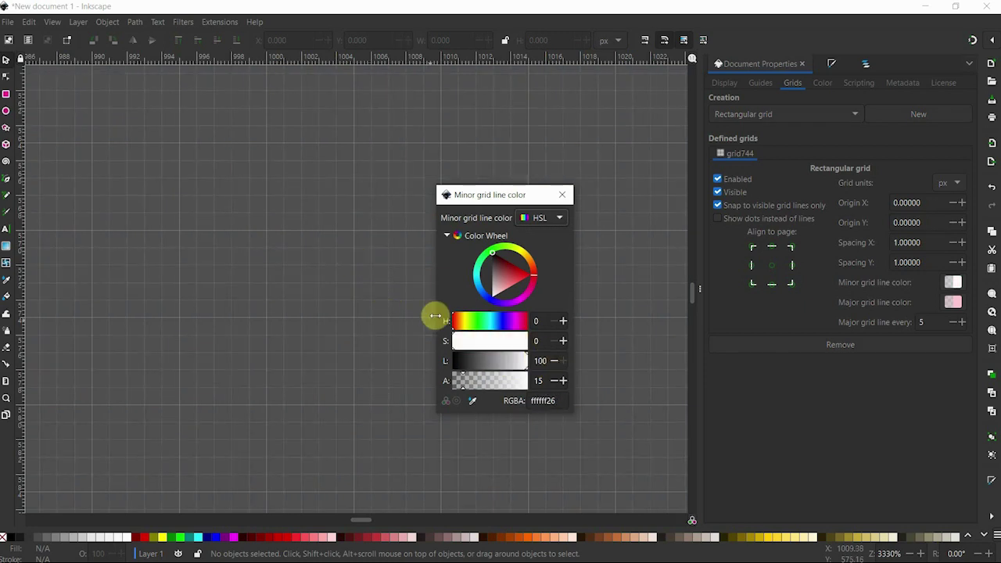
click(564, 195)
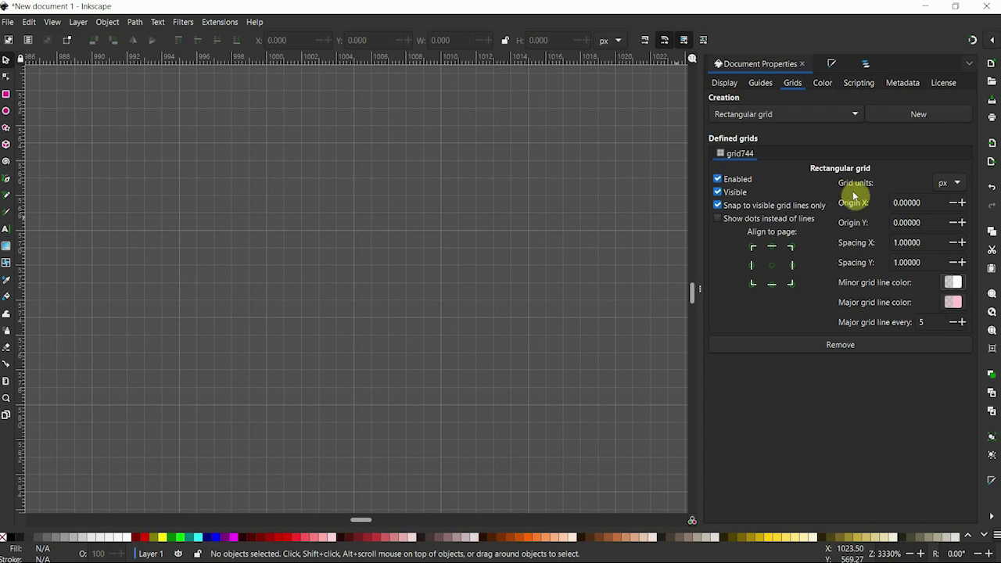
Look through the available grid units, keep px, and set the grid's X spacing to 2.2 px
click(950, 183)
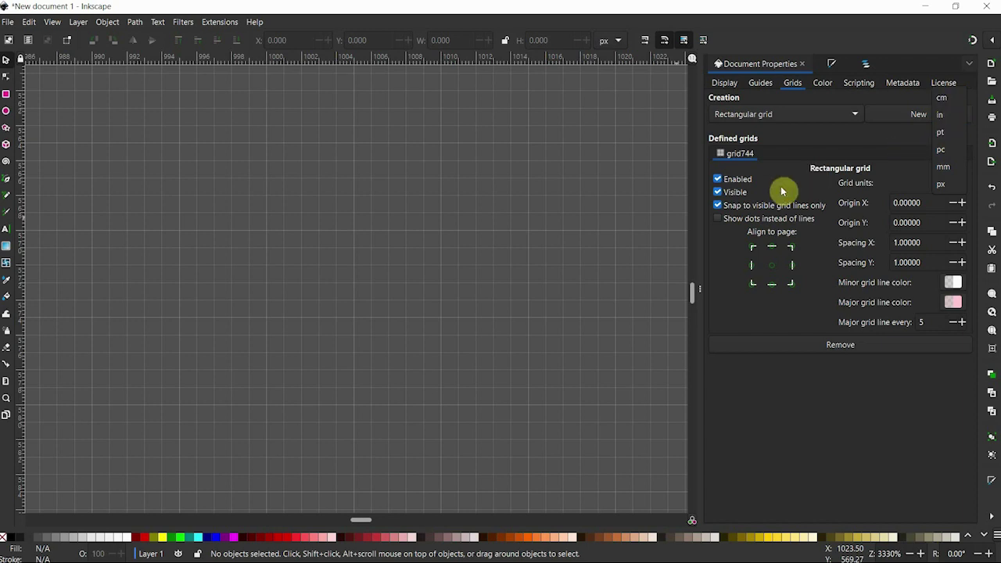
click(850, 206)
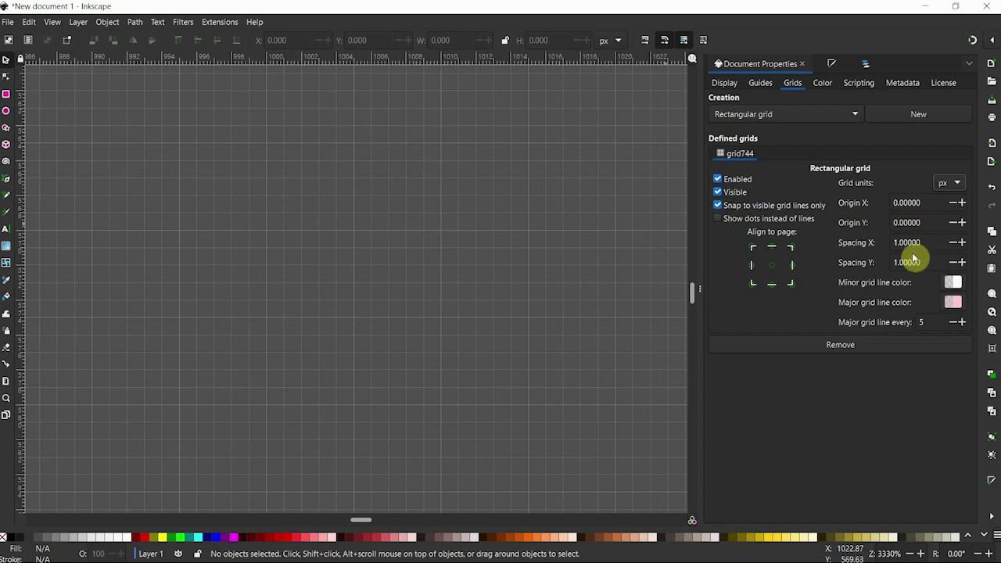
click(962, 245)
click(962, 244)
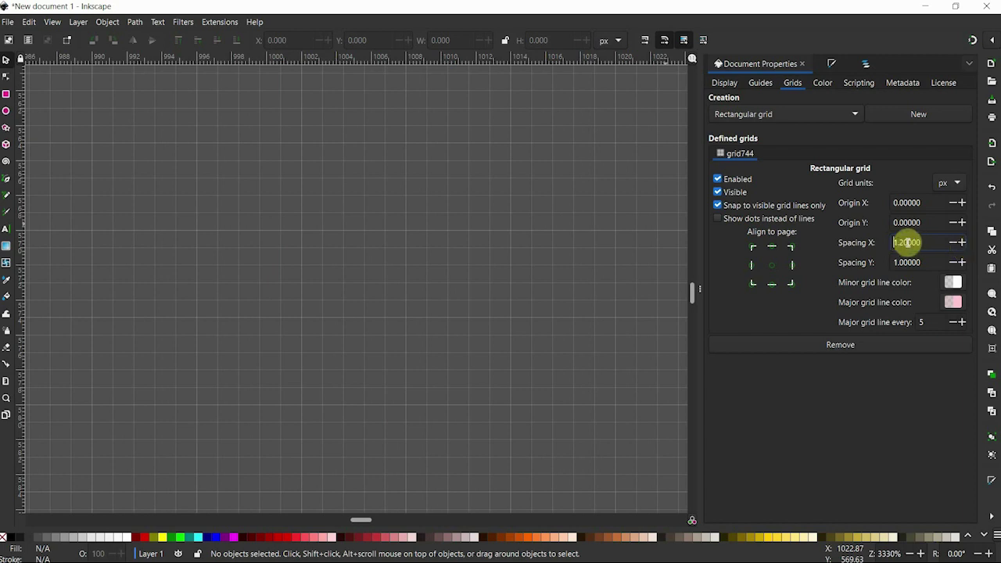
text(2)
key(Return)
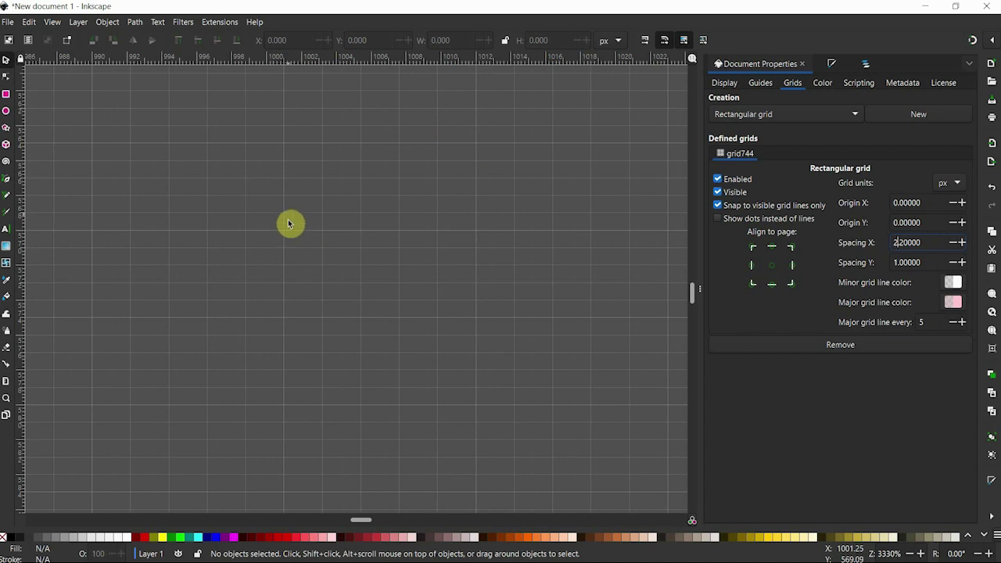
Set the rectangular grid's Y spacing to 5 px
click(893, 262)
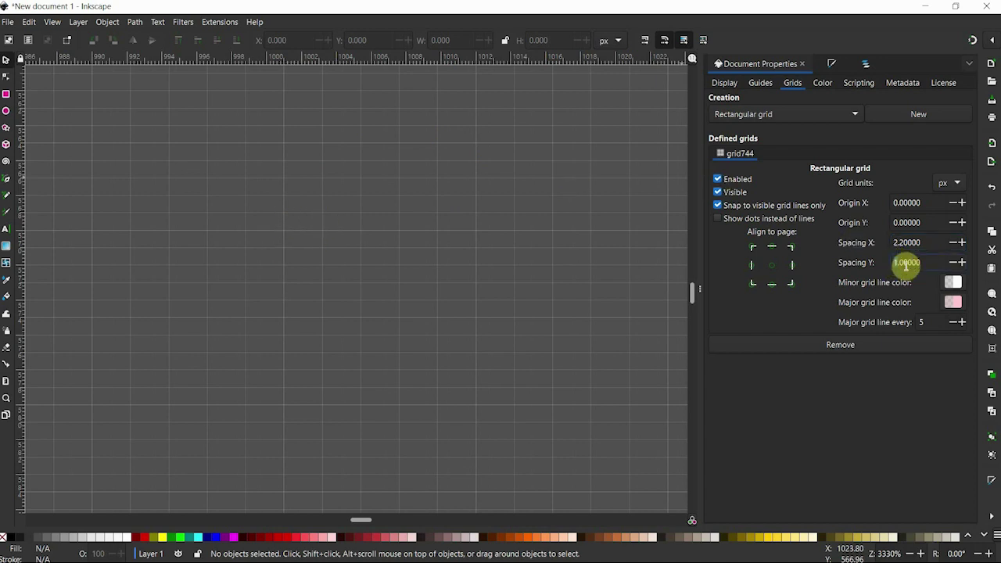
key(Delete)
text(5)
key(Return)
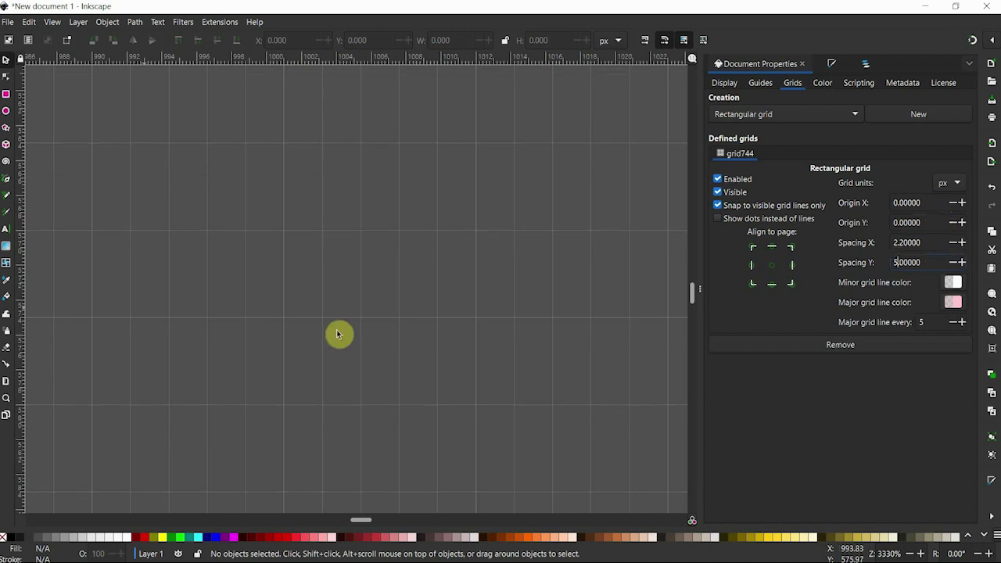
Examine how the grid with its unequal X and Y spacing looks over a wider area of the page
click(219, 265)
key(minus)
key(minus)
key(minus)
key(minus)
key(minus)
key(minus)
key(minus)
key(minus)
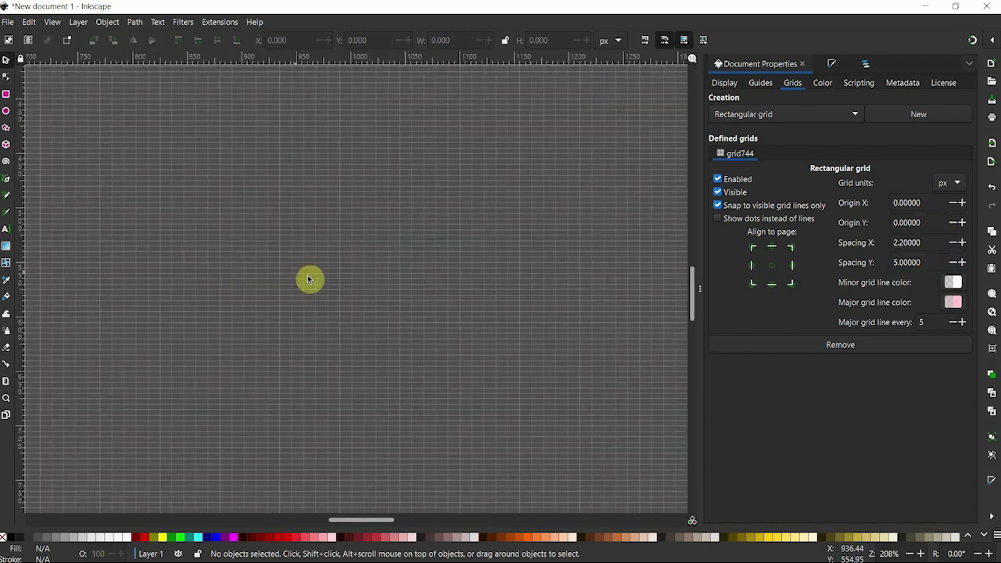
Toggle the grid's visibility off and back on, and likewise disable and re-enable the grid
click(718, 192)
click(721, 192)
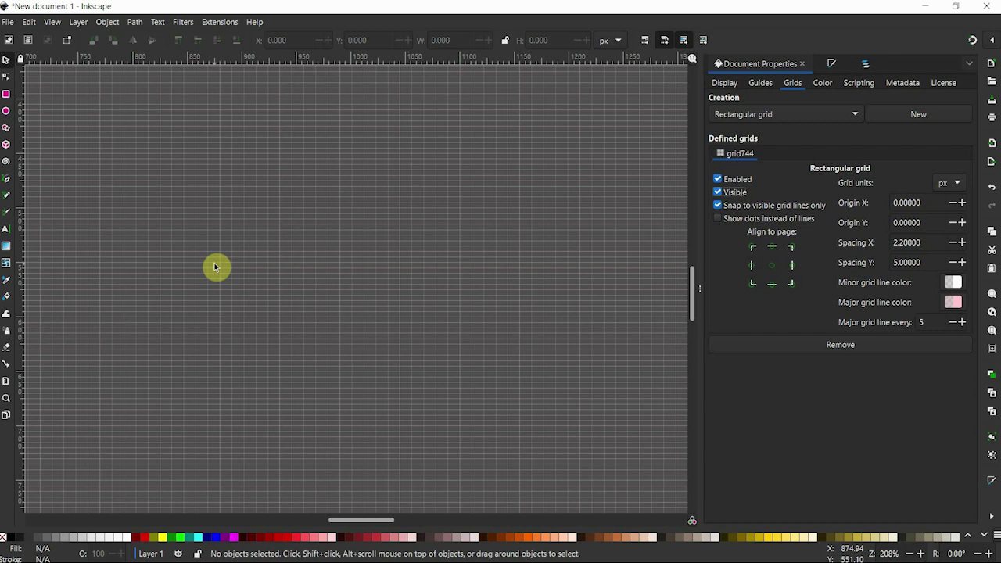
click(718, 191)
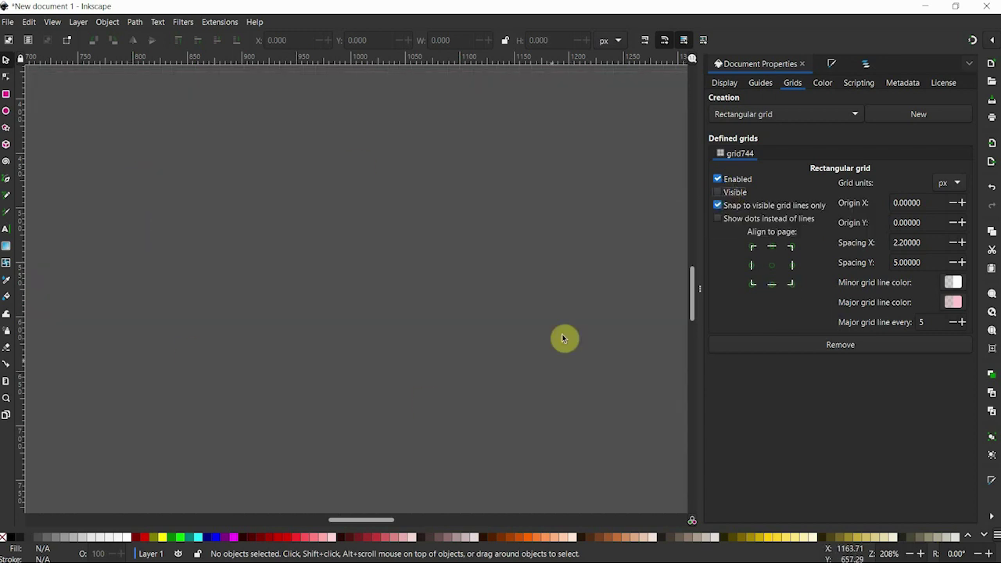
click(718, 192)
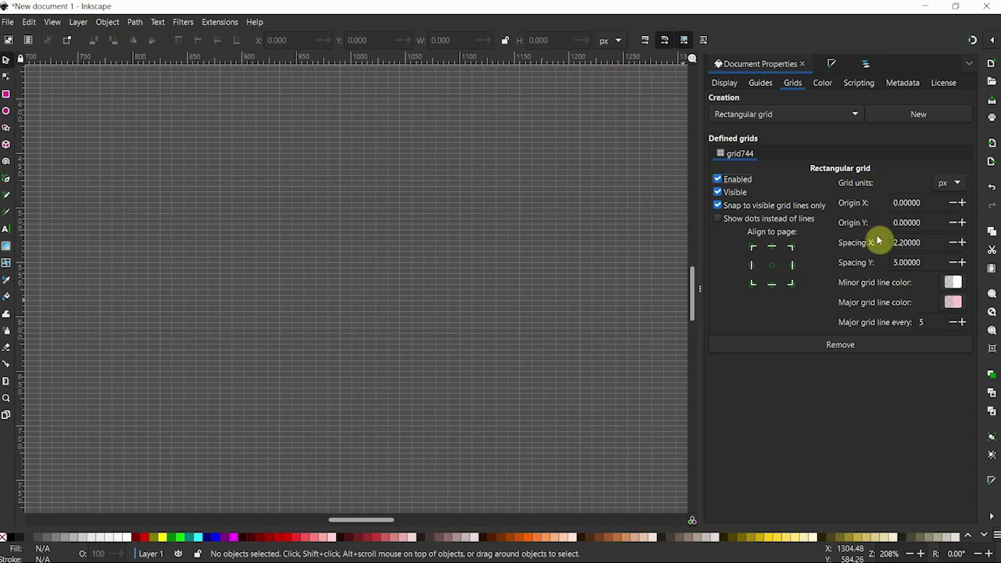
click(718, 179)
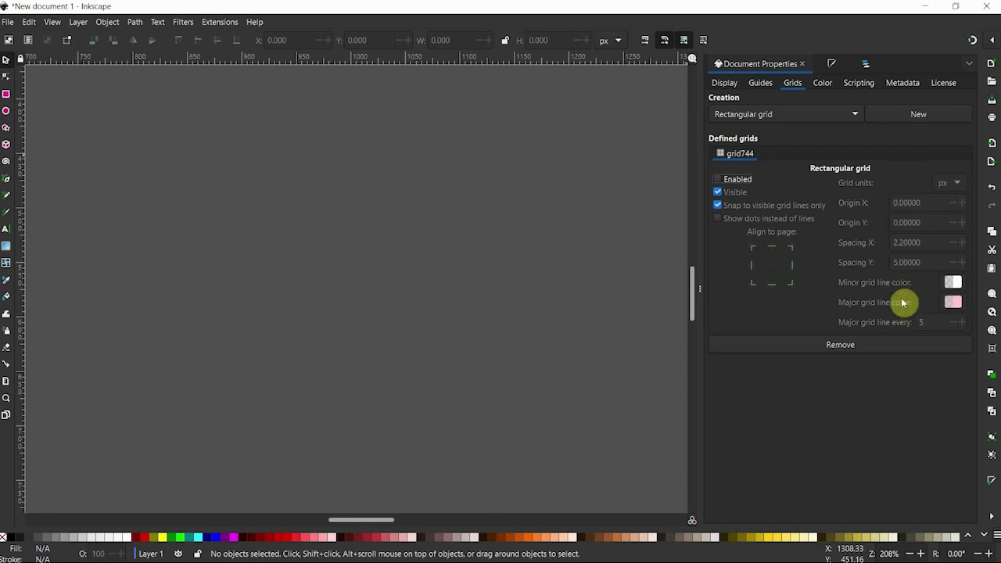
click(717, 179)
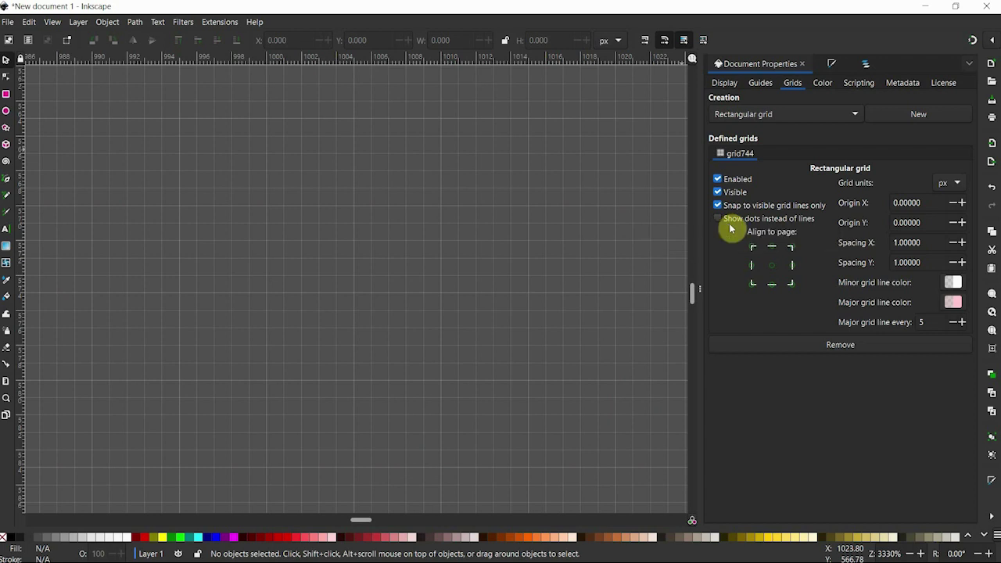
Try showing the grid as dots instead of lines, and set a major grid line every 3 lines
click(718, 218)
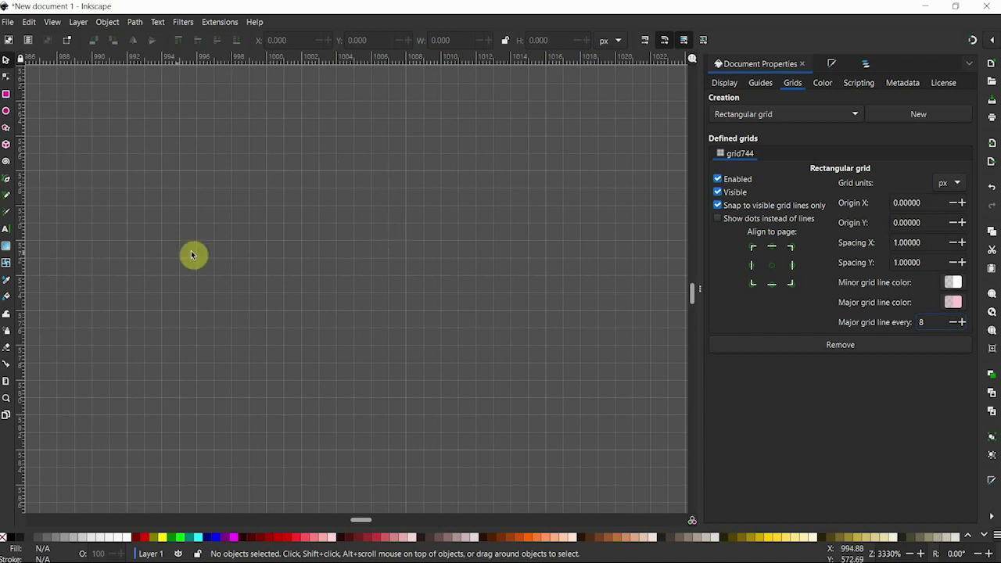
click(953, 324)
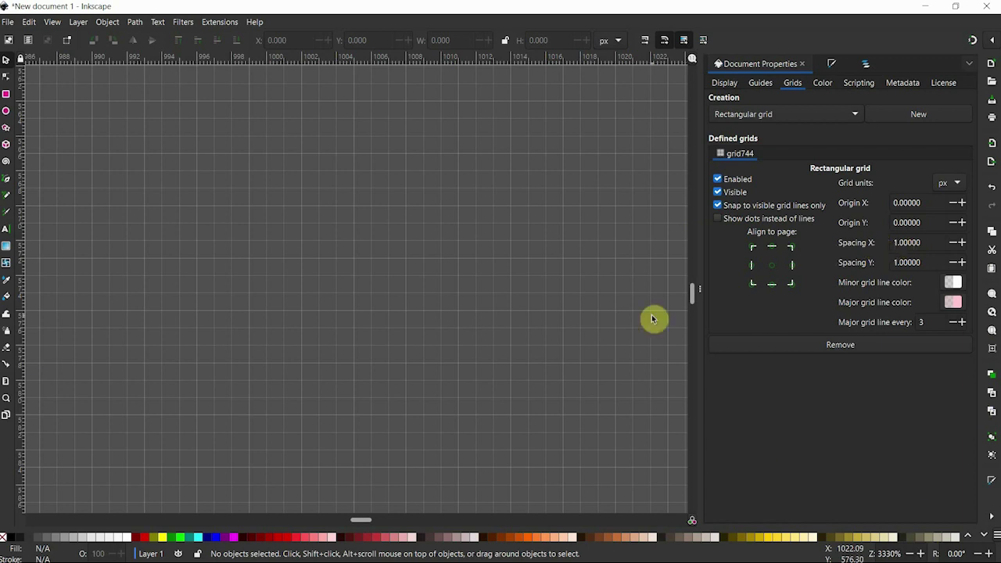
Hide the docked dialogs and reopen the document properties
click(701, 286)
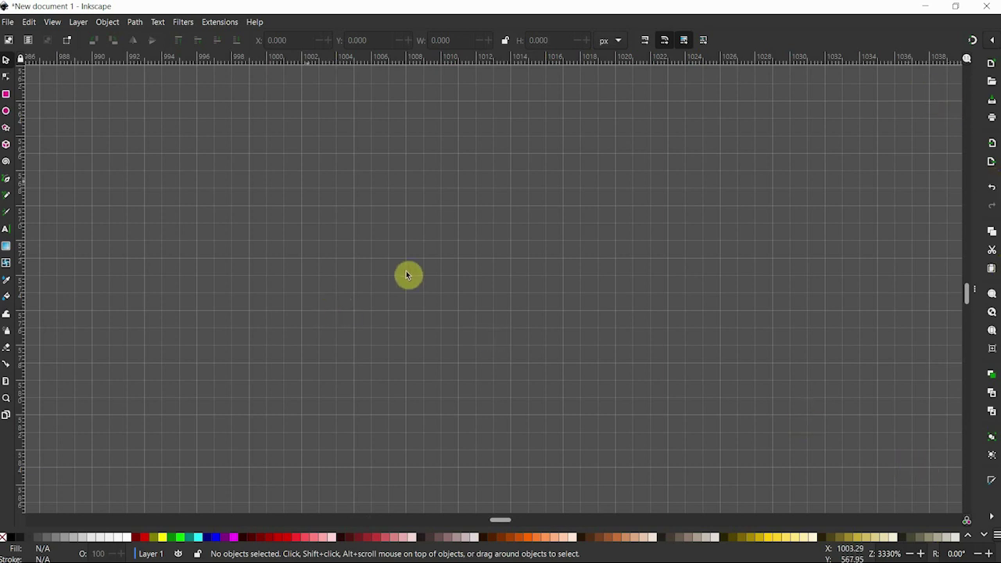
click(7, 21)
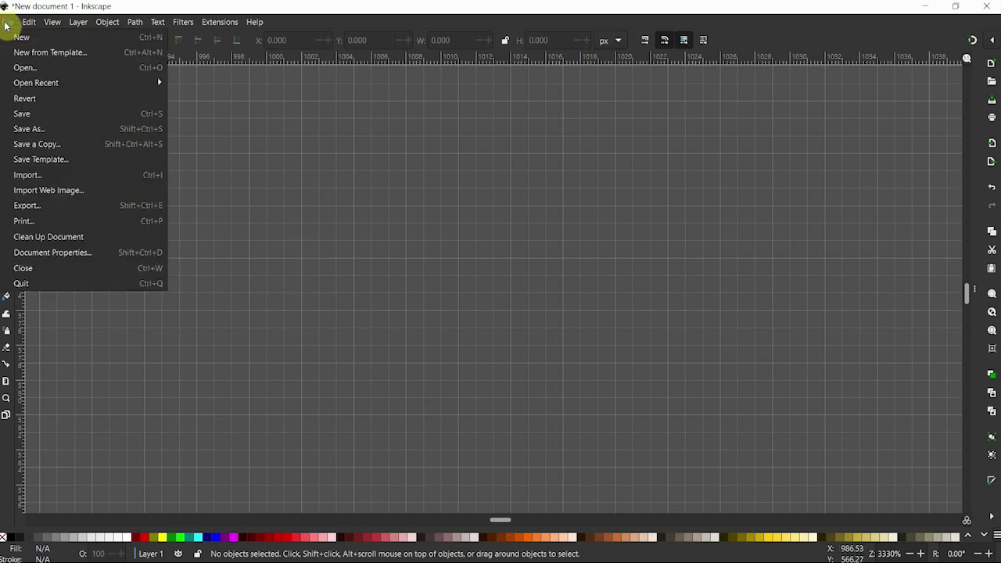
click(81, 255)
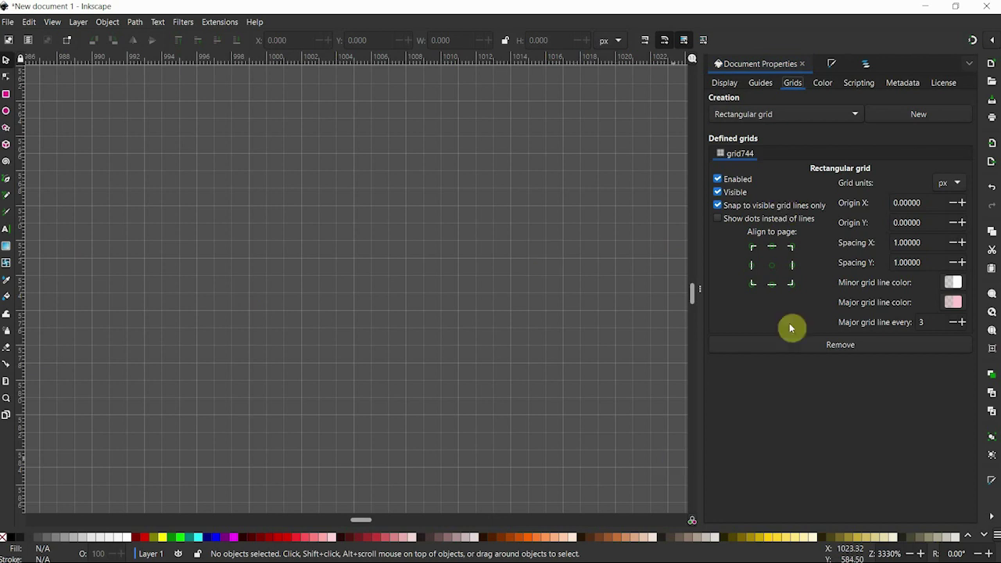
Resize the docked document properties and view their display and guide settings
drag(691, 290, 330, 286)
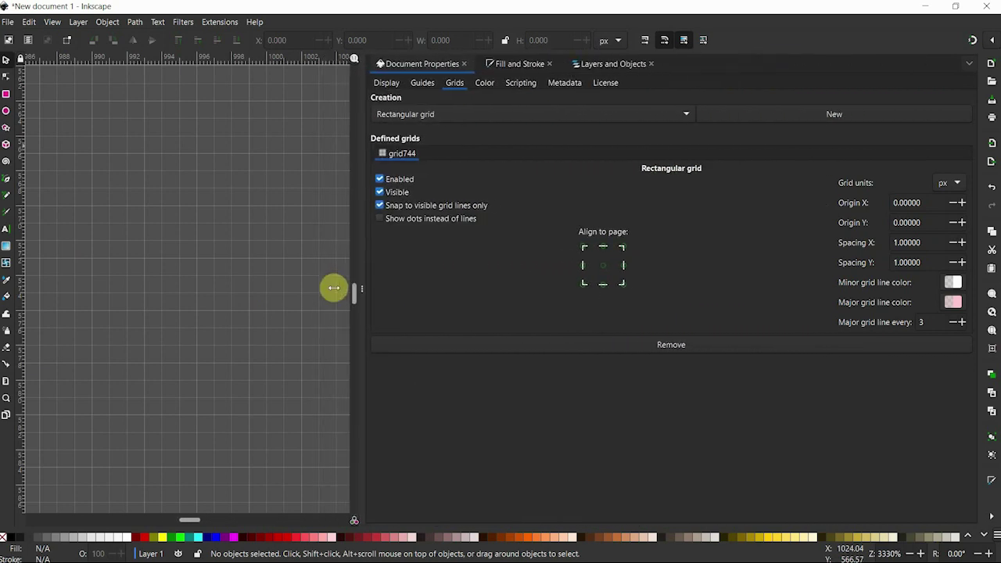
click(432, 83)
click(397, 82)
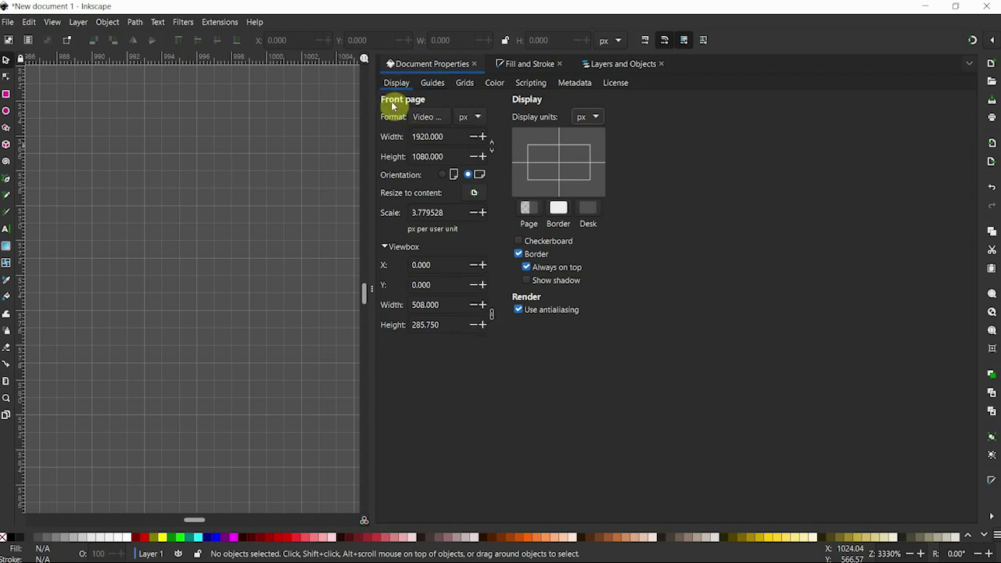
click(441, 83)
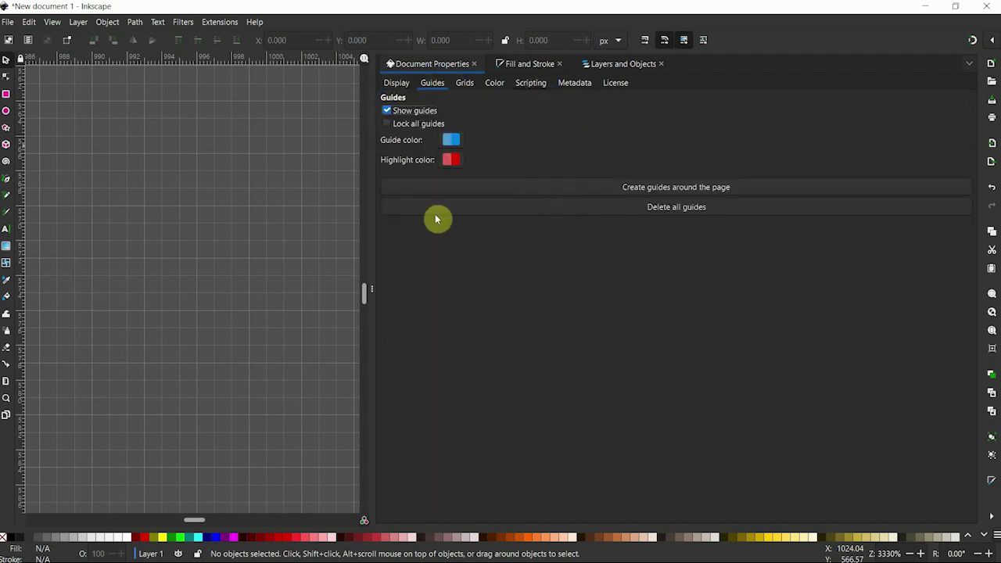
drag(344, 302, 931, 70)
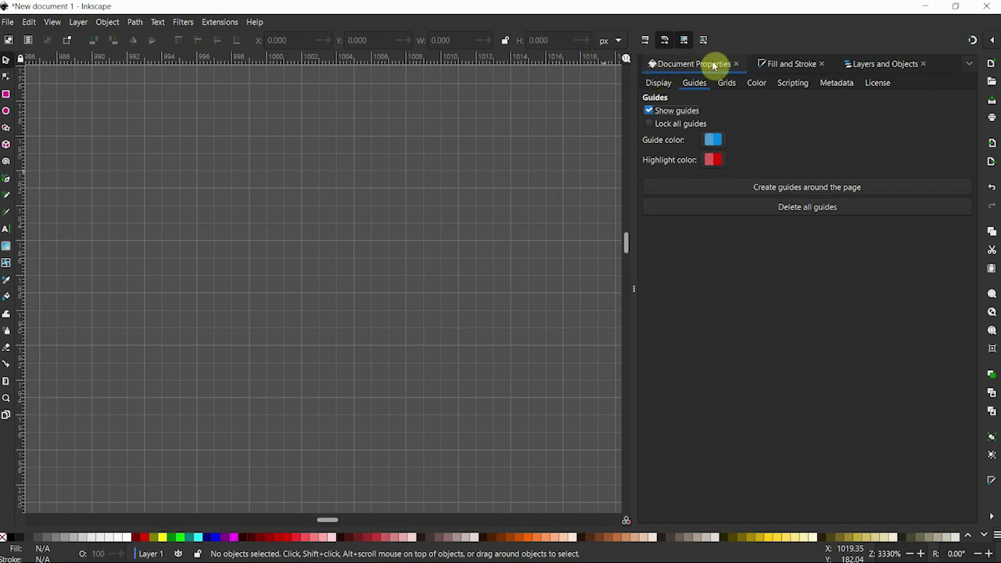
Detach the document properties into a separate floating window and close that window
click(971, 63)
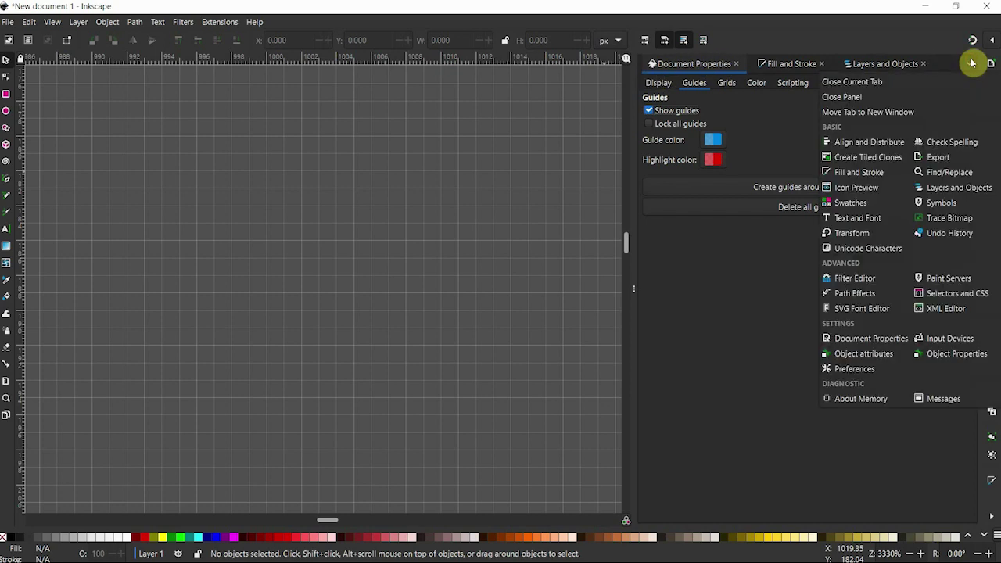
click(845, 119)
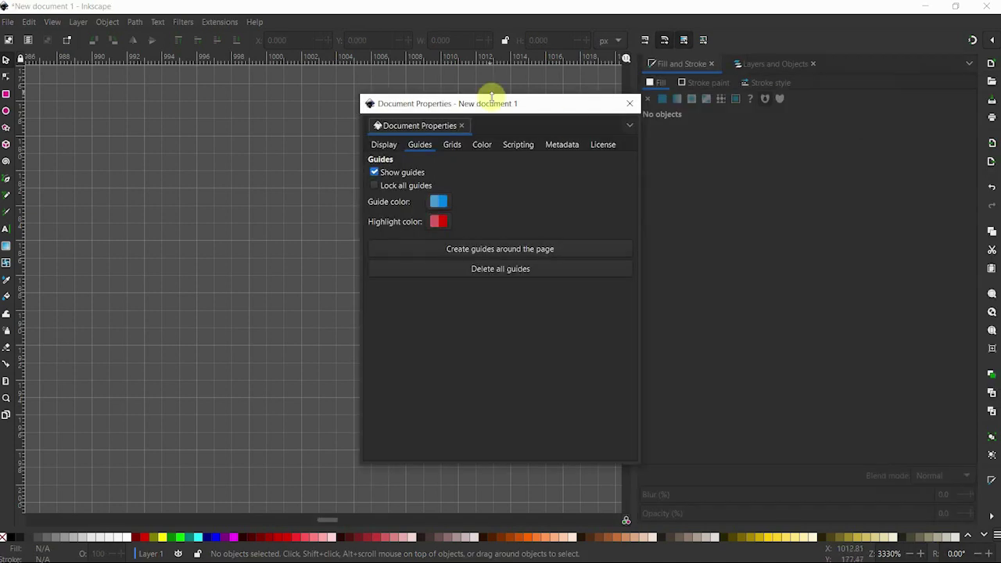
drag(491, 105, 428, 100)
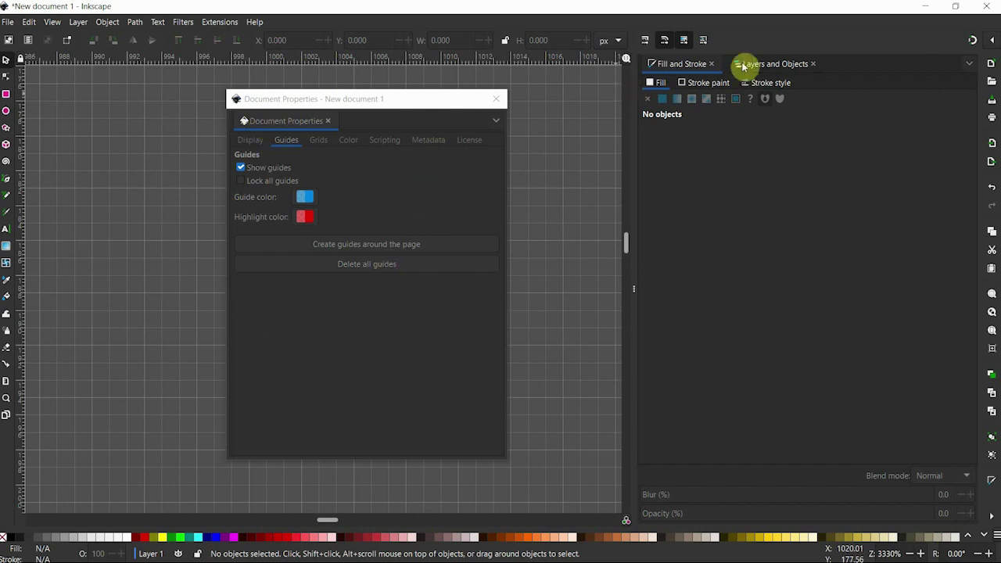
mouse_move(286, 121)
mouse_down()
mouse_move(516, 141)
mouse_move(782, 74)
mouse_move(320, 139)
mouse_move(297, 127)
mouse_up()
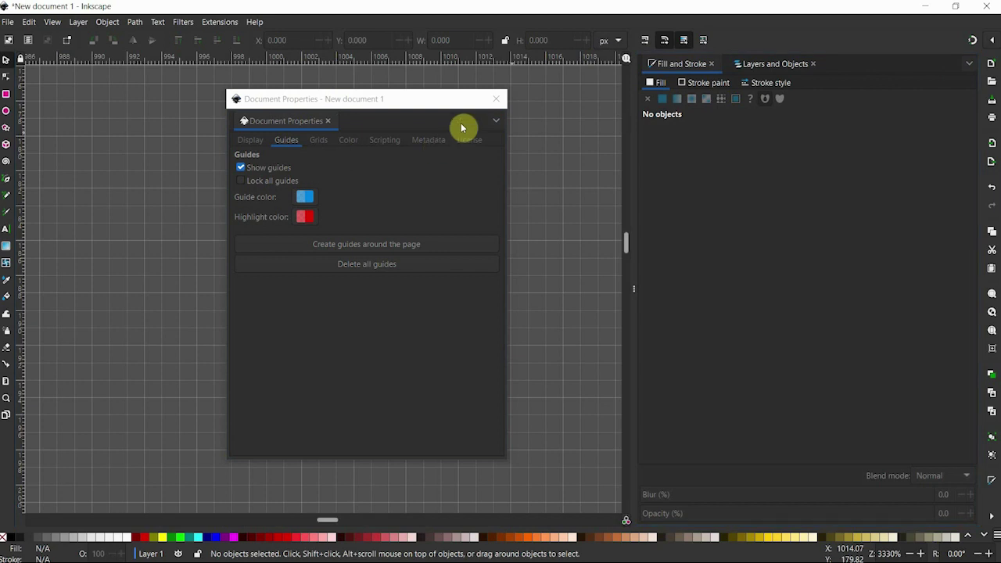
click(496, 100)
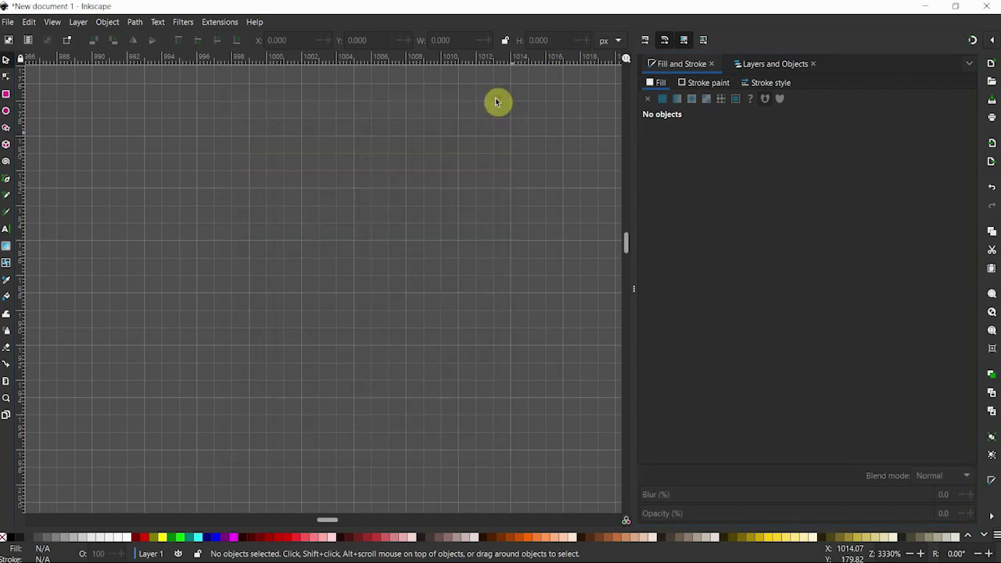